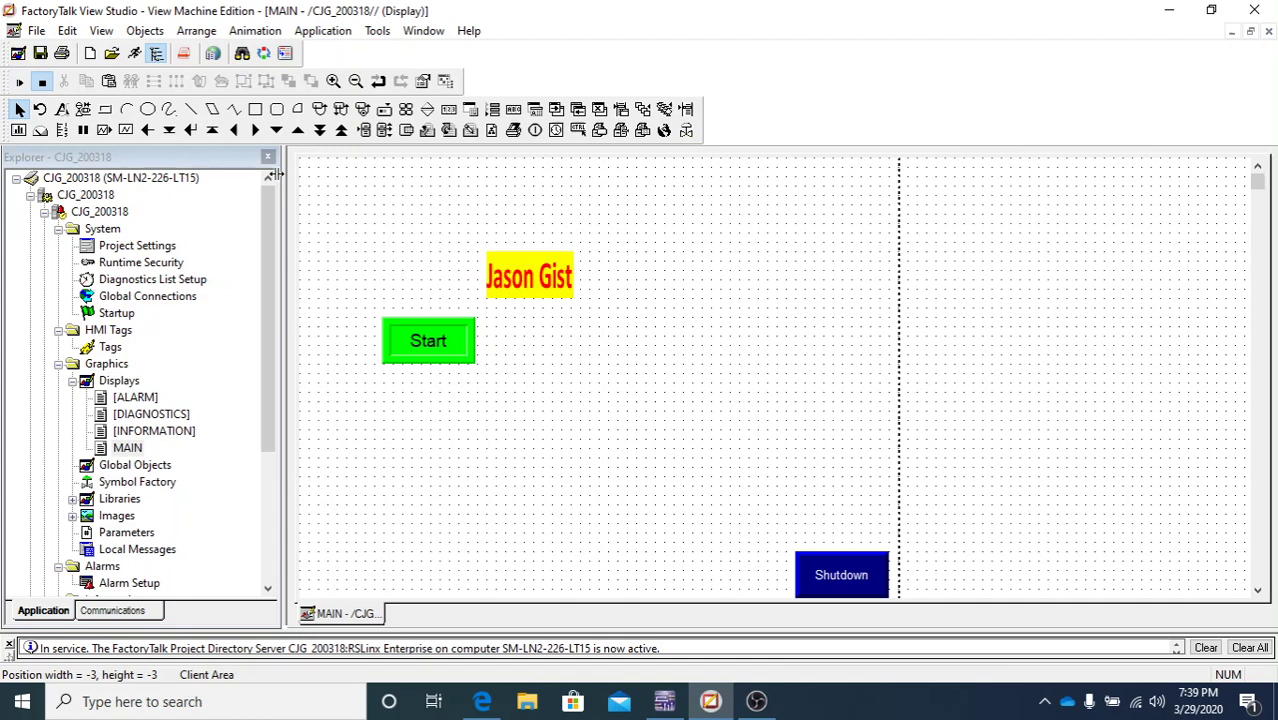
Step: Choose the Maintained push button object from the Objects > Push Button menu
{"action": "left_click", "coordinate": [148, 32]}
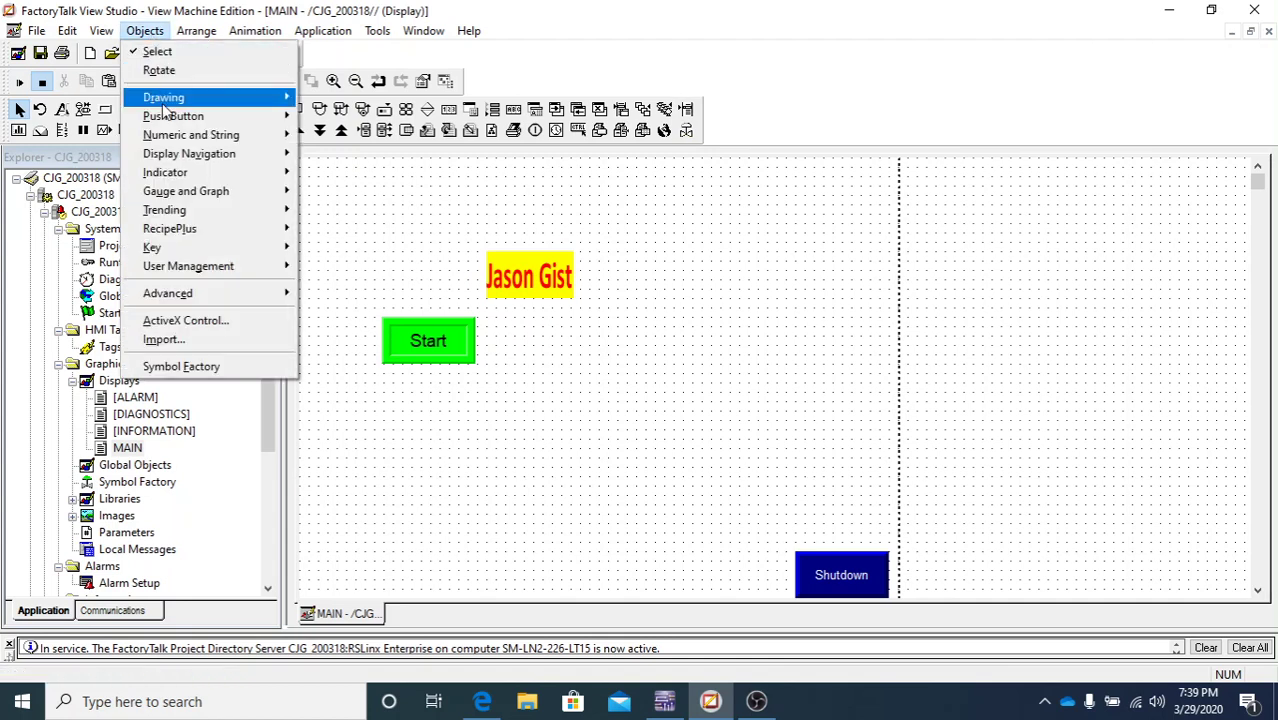
{"action": "mouse_move", "coordinate": [240, 116]}
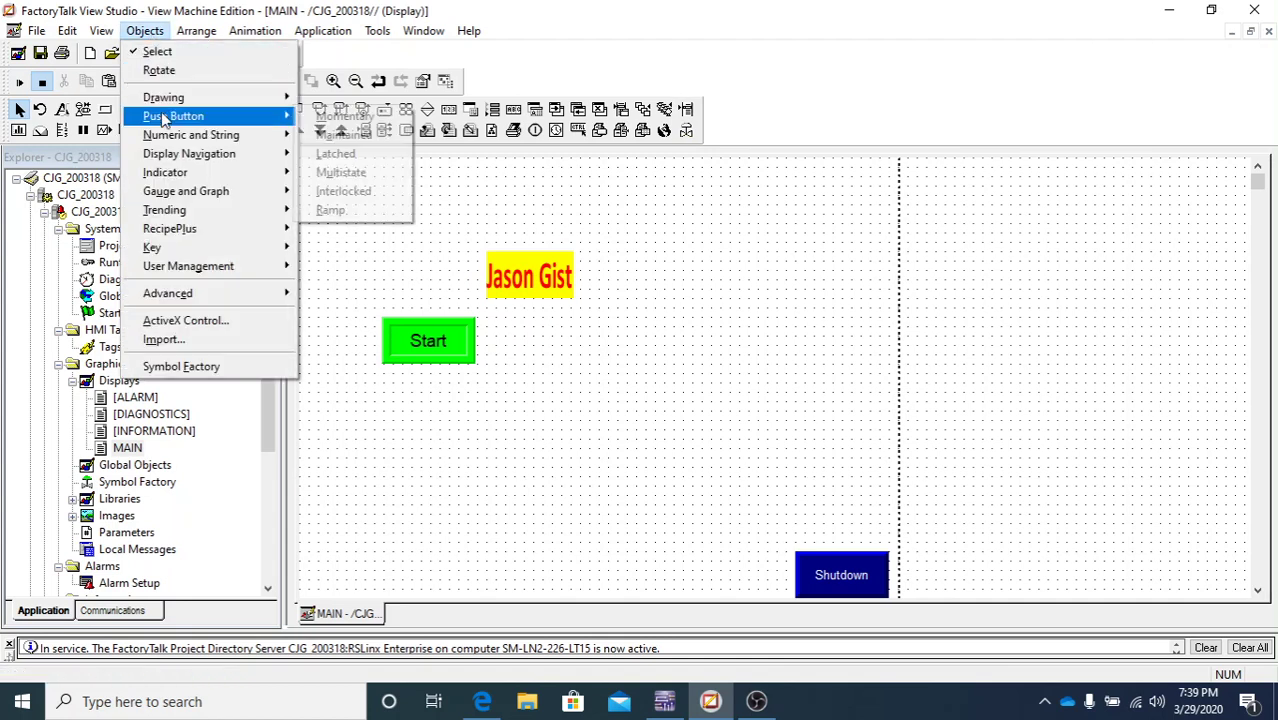
{"action": "left_click", "coordinate": [360, 137]}
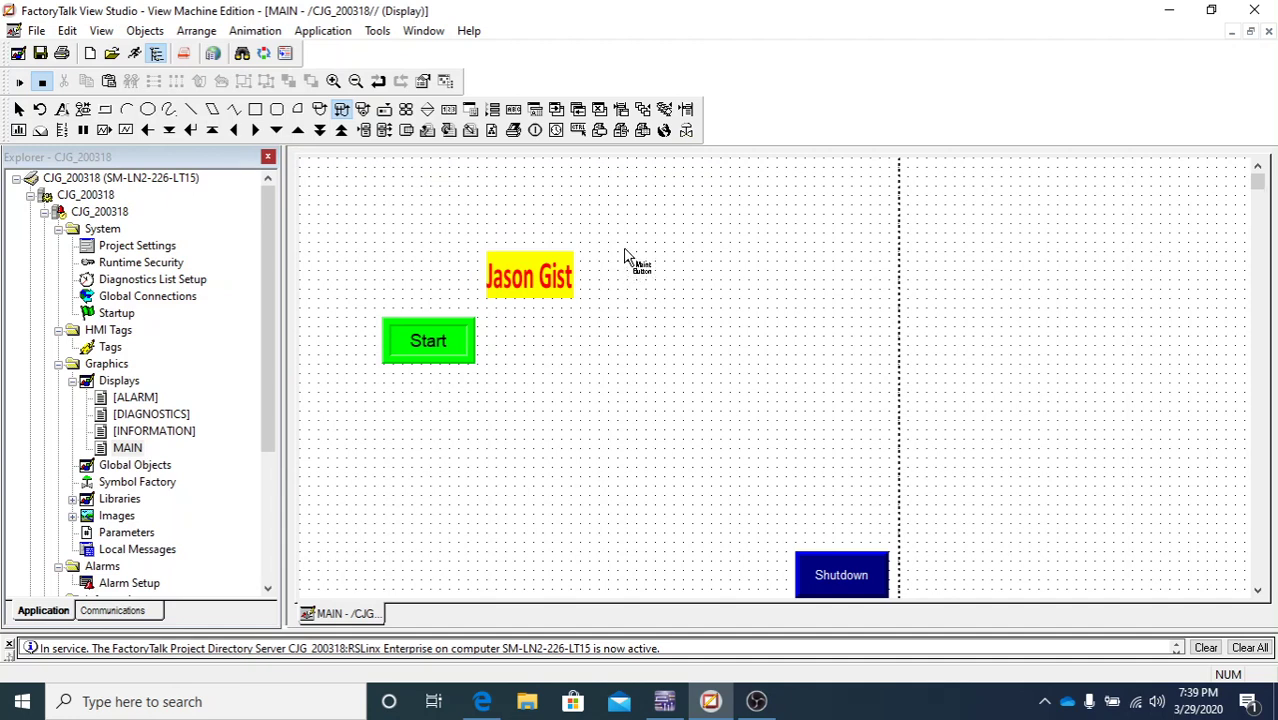
Step: Outline the navy maintained push button to the right of the yellow name label
{"action": "left_click_drag", "start_coordinate": [624, 249], "coordinate": [758, 308]}
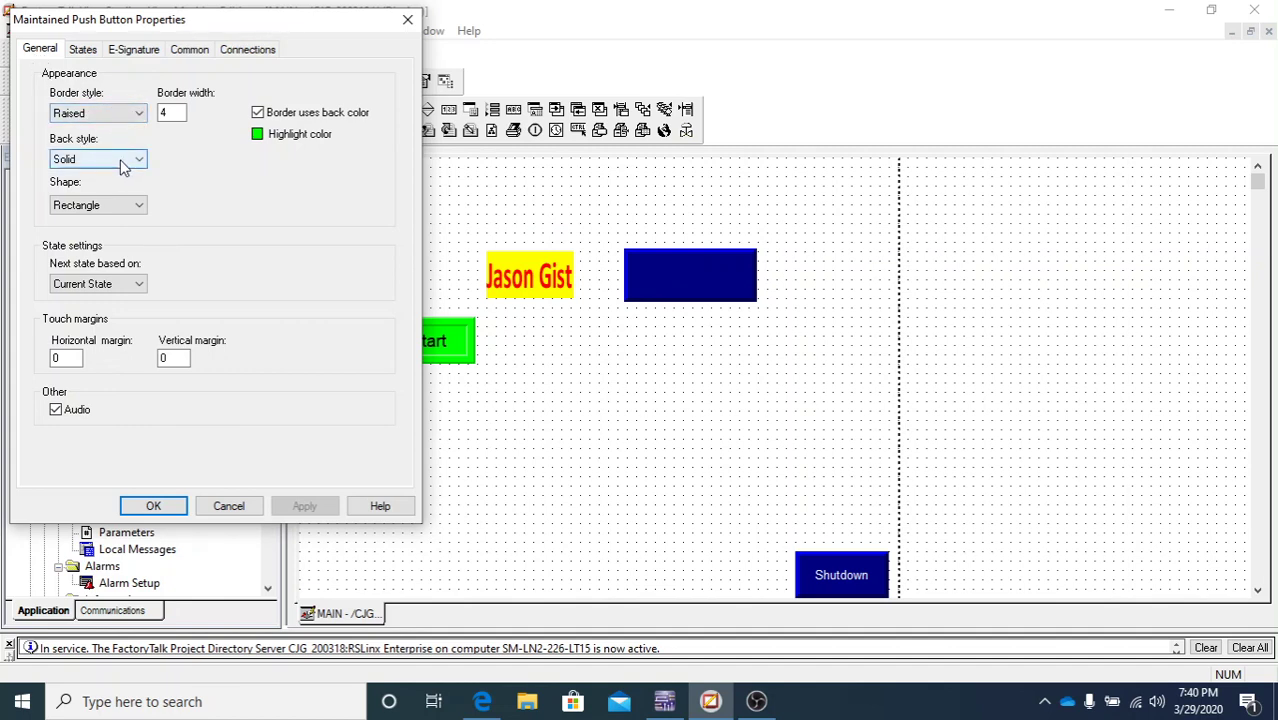
{"action": "left_click", "coordinate": [139, 288]}
{"action": "left_click", "coordinate": [139, 288]}
{"action": "left_click", "coordinate": [139, 288]}
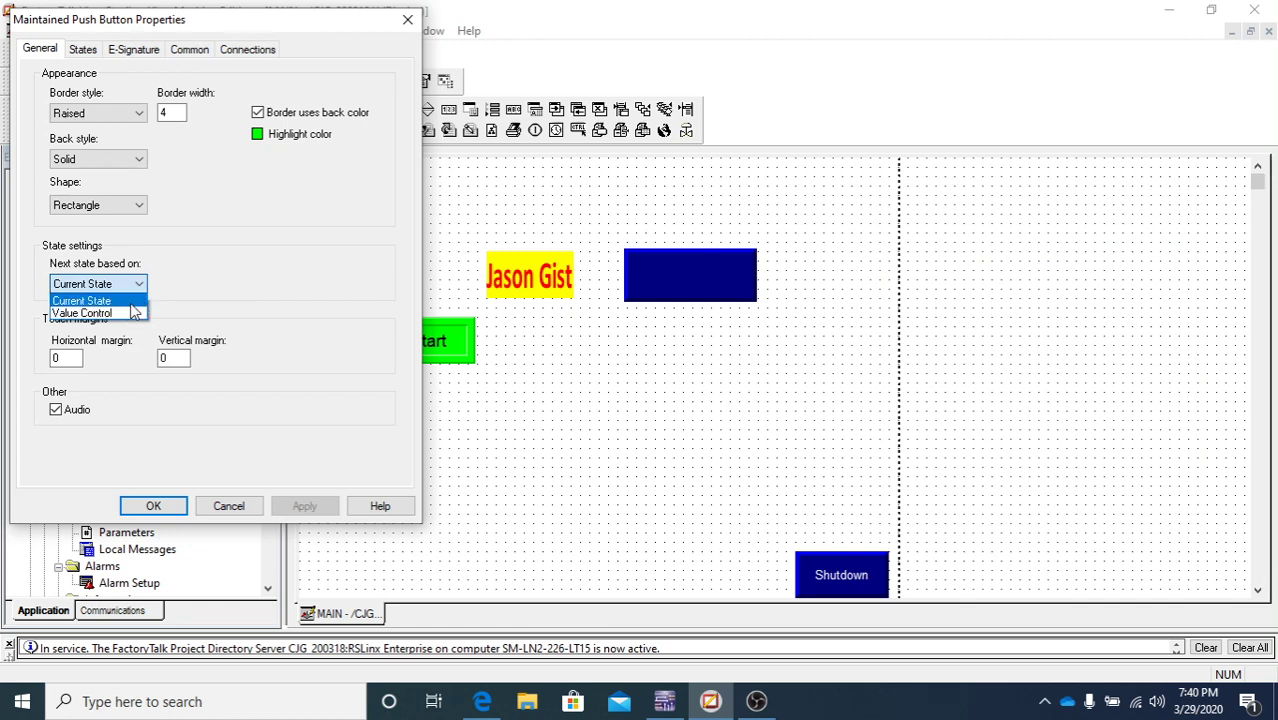
{"action": "left_click", "coordinate": [136, 300]}
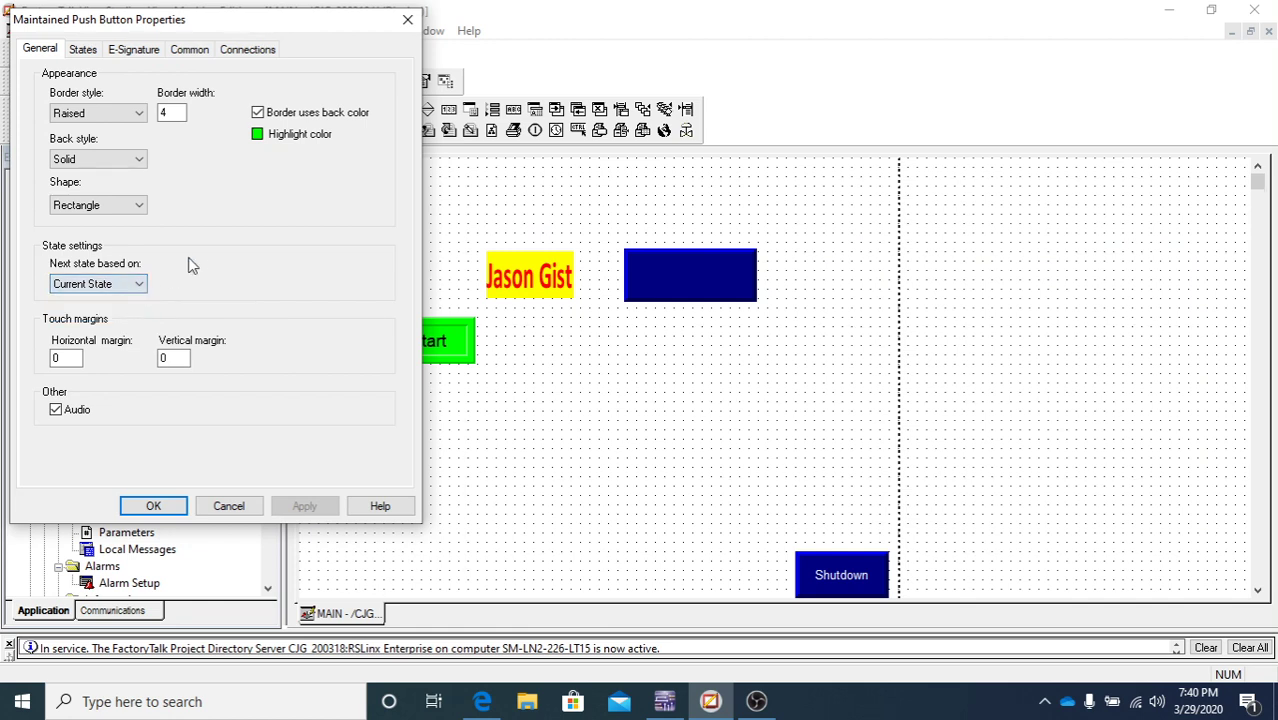
{"action": "left_click", "coordinate": [140, 284]}
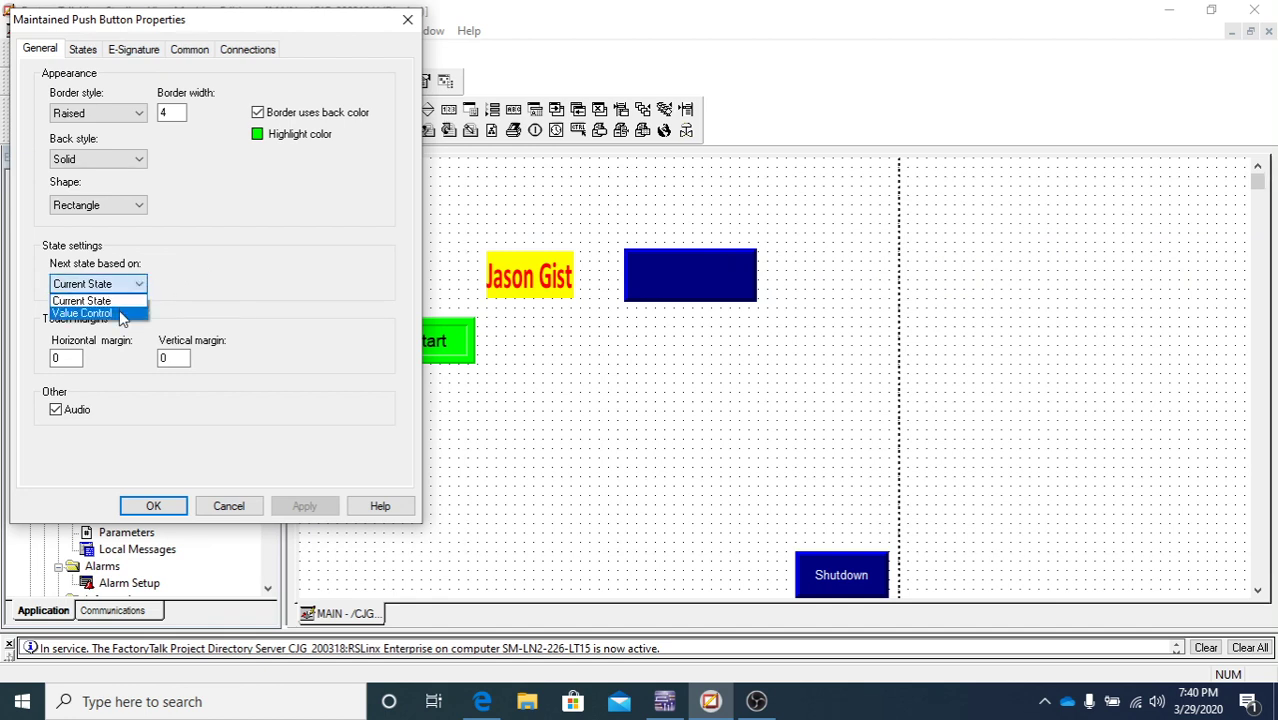
{"action": "left_click", "coordinate": [125, 300]}
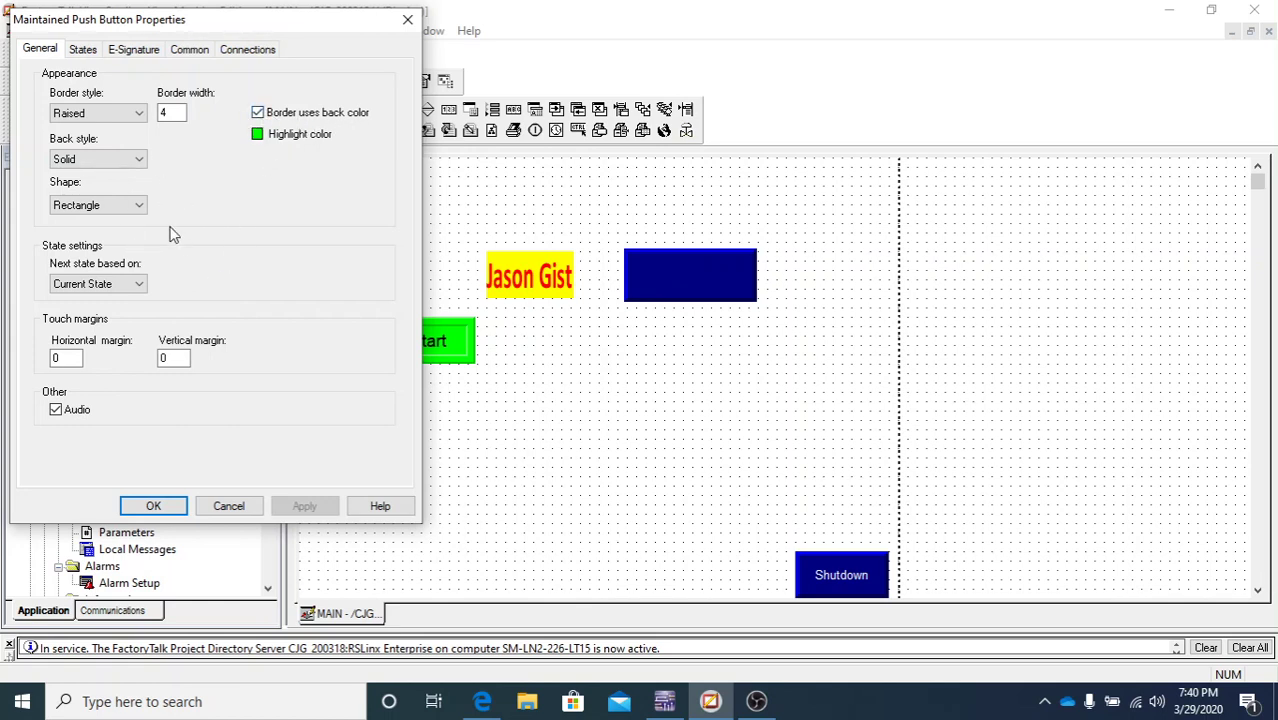
Step: Give State0 the caption 'Start' on a bright green background and apply it
{"action": "left_click", "coordinate": [83, 52]}
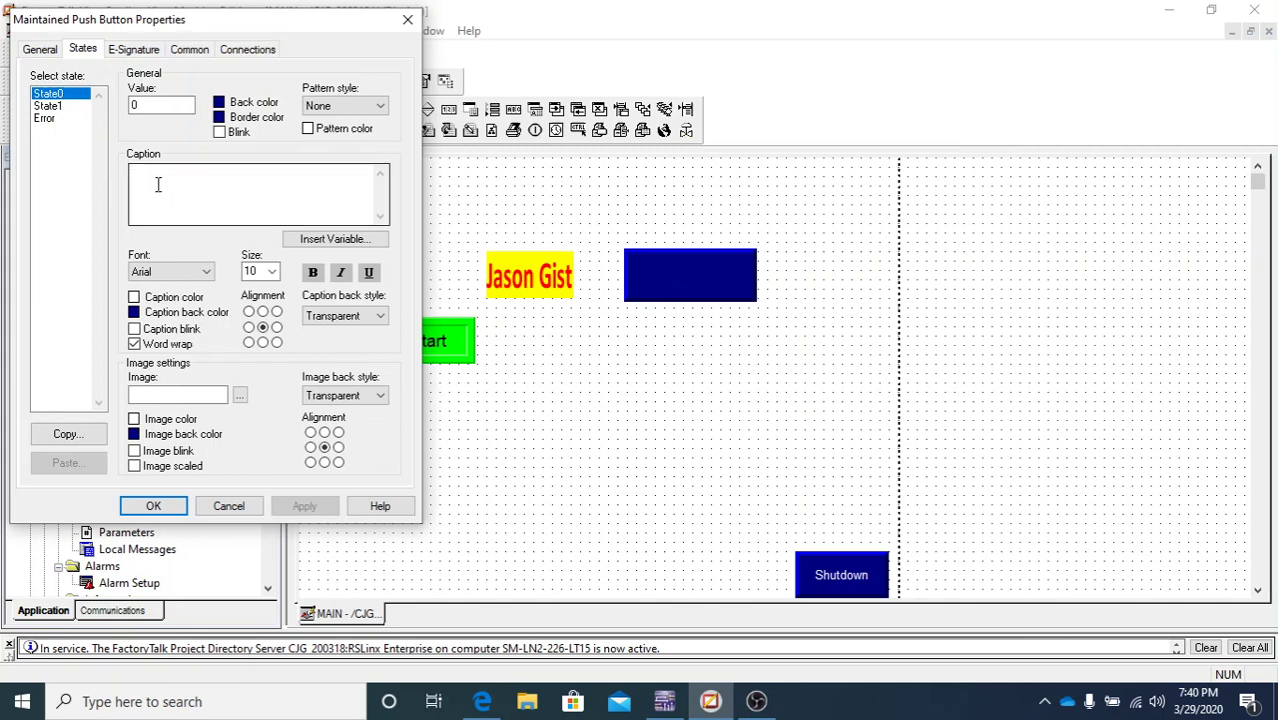
{"action": "left_click", "coordinate": [148, 183]}
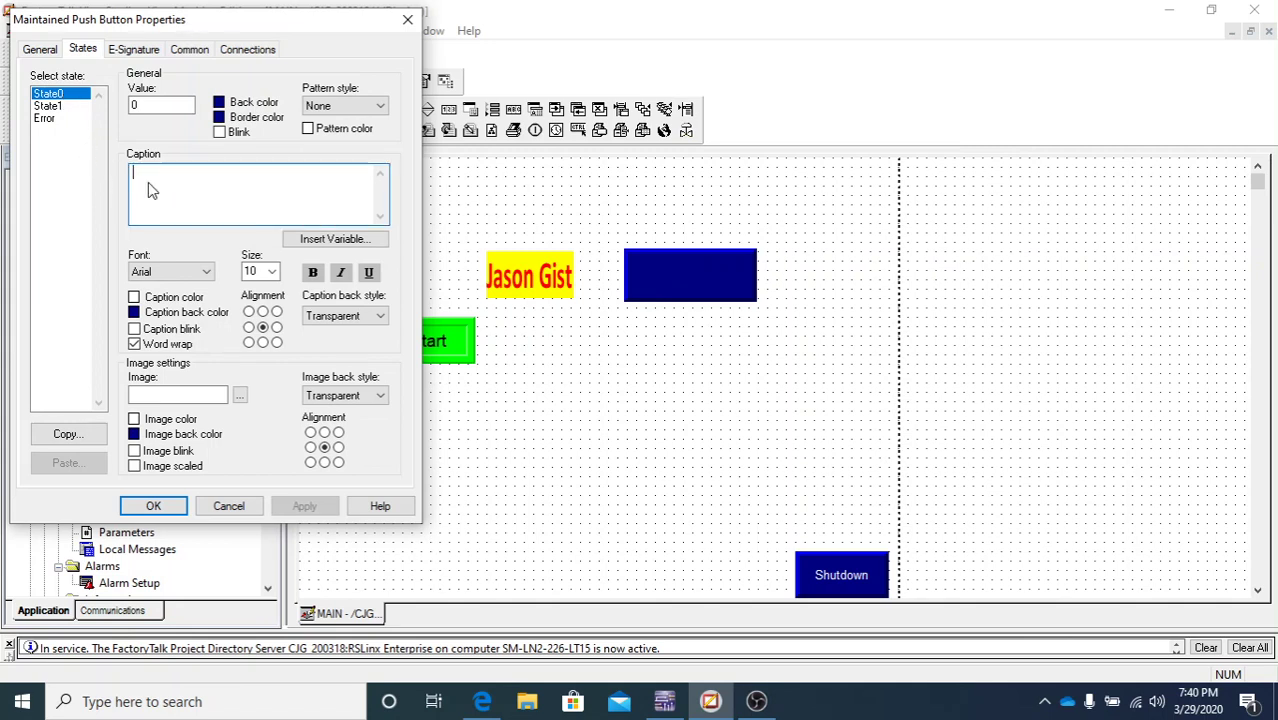
{"action": "type", "text": "Start"}
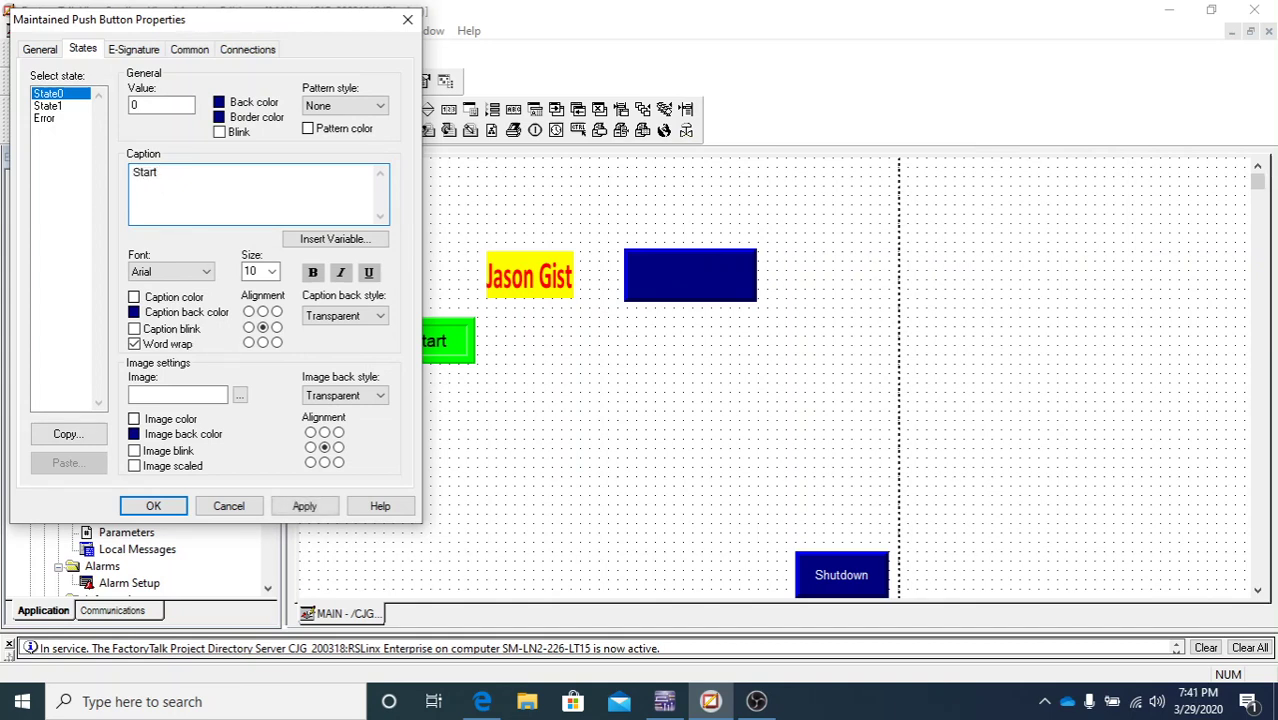
{"action": "left_click", "coordinate": [220, 103]}
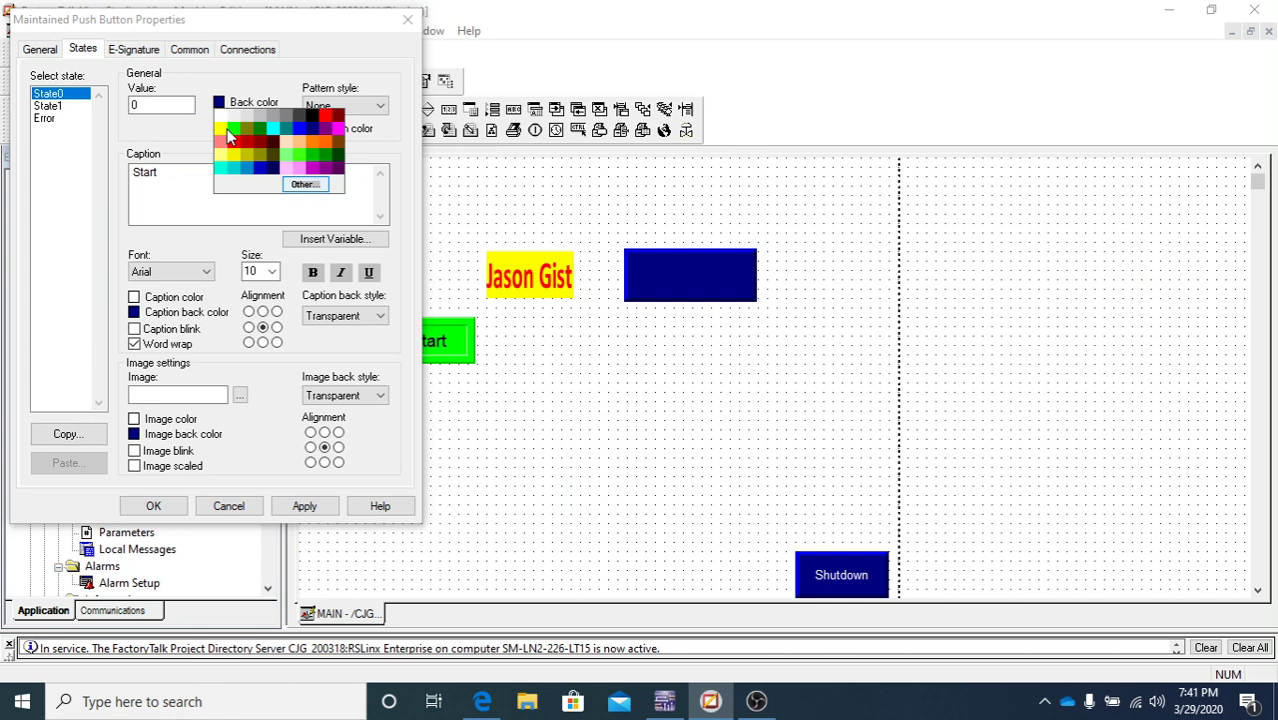
{"action": "left_click", "coordinate": [233, 129]}
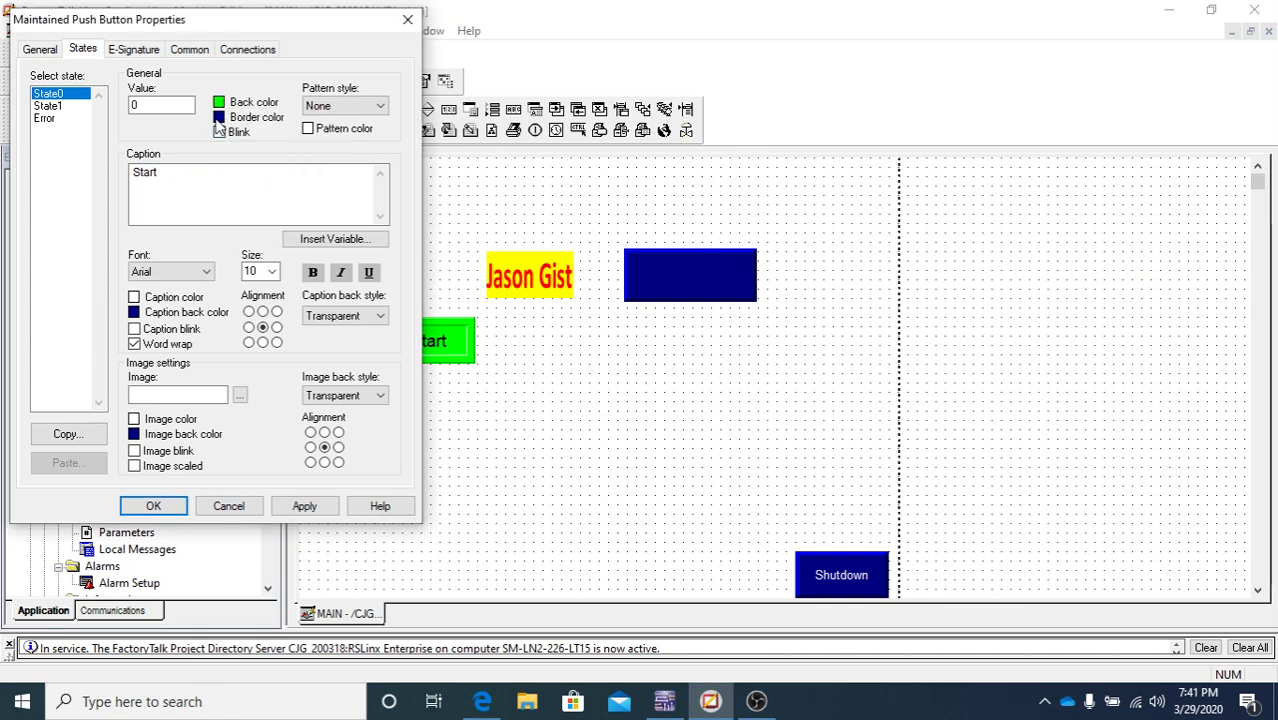
{"action": "left_click", "coordinate": [304, 506]}
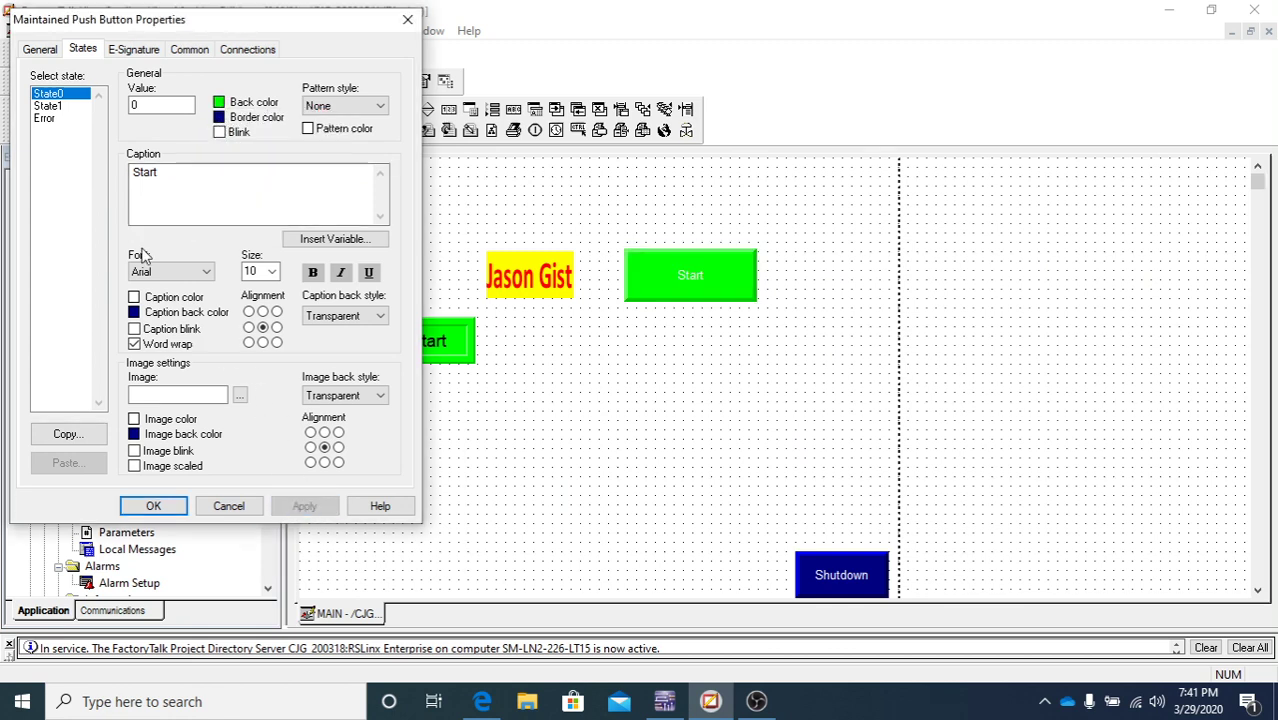
Step: Set the Start caption text size to 14 and apply
{"action": "left_click", "coordinate": [271, 271]}
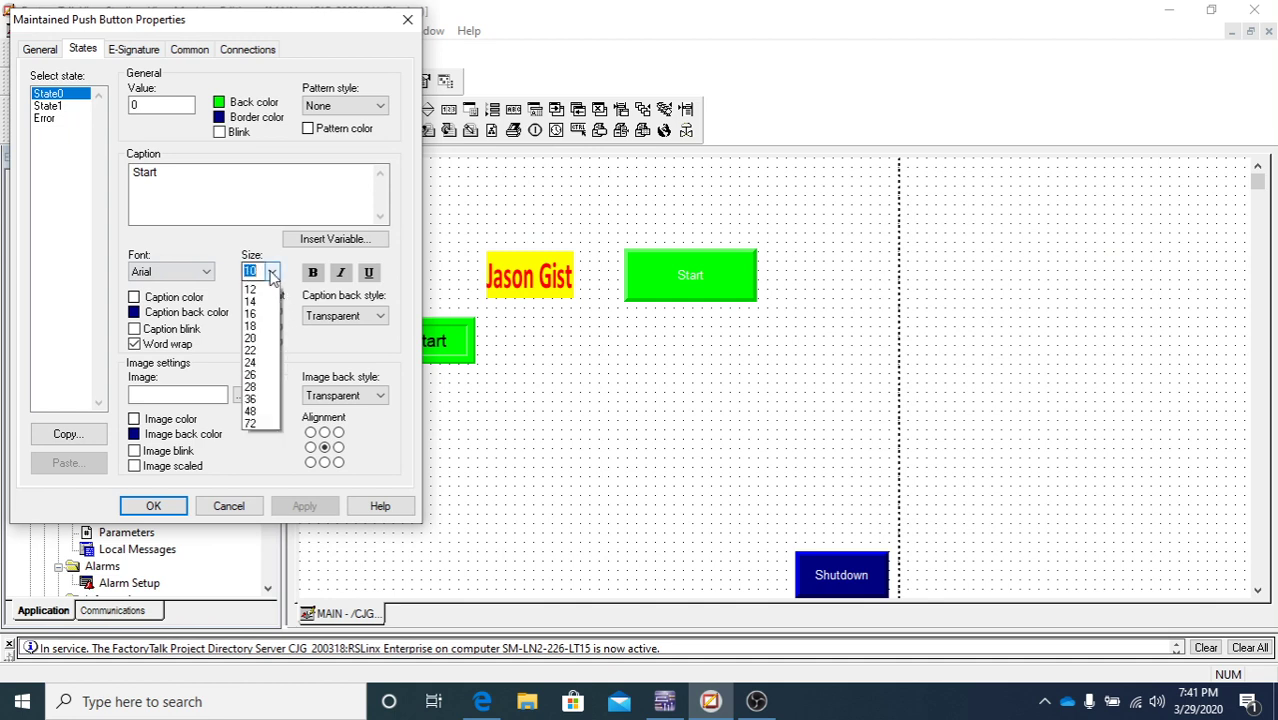
{"action": "left_click", "coordinate": [258, 350]}
{"action": "left_click", "coordinate": [304, 506]}
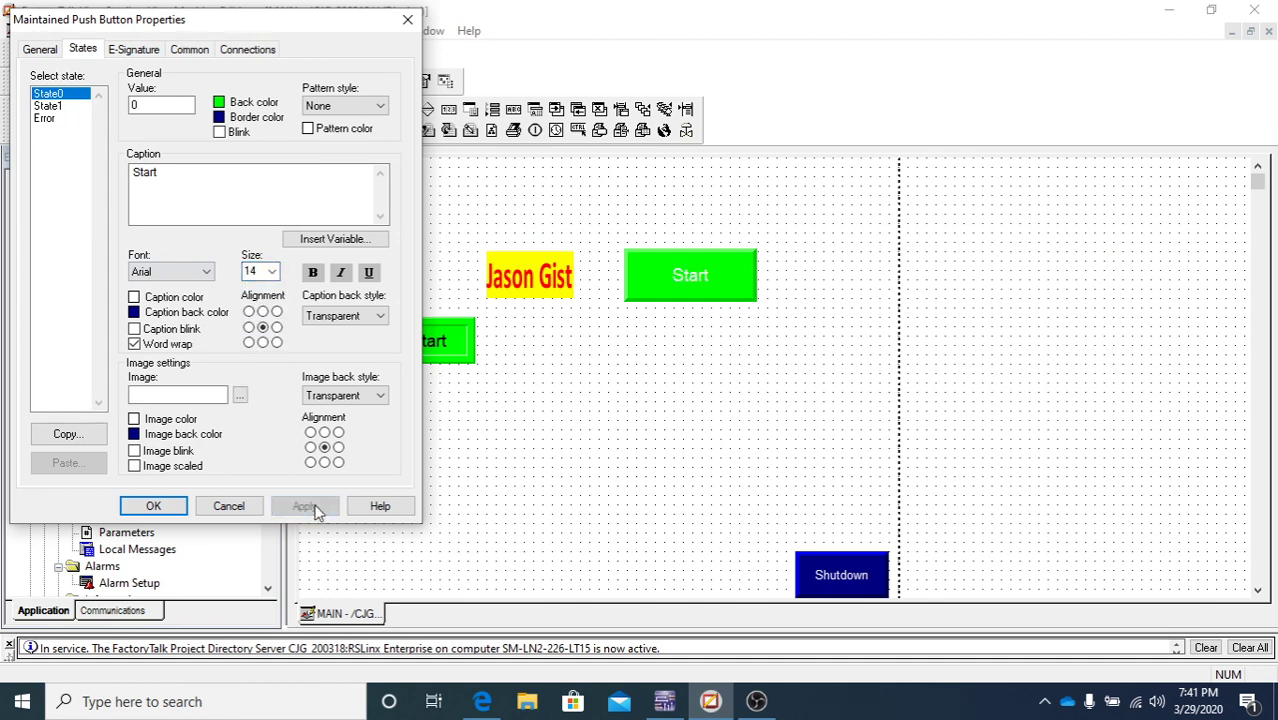
Step: Give State1 the caption 'Stop' on a red background and apply it
{"action": "left_click", "coordinate": [49, 106]}
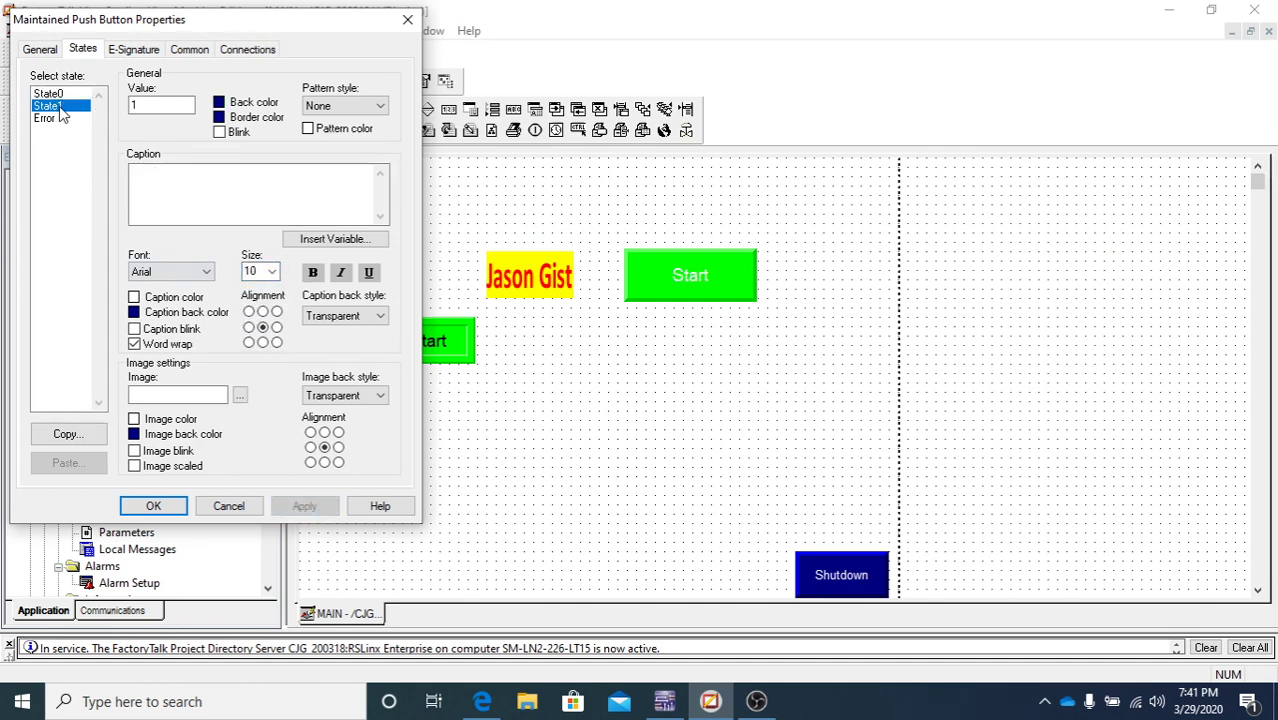
{"action": "left_click", "coordinate": [149, 187]}
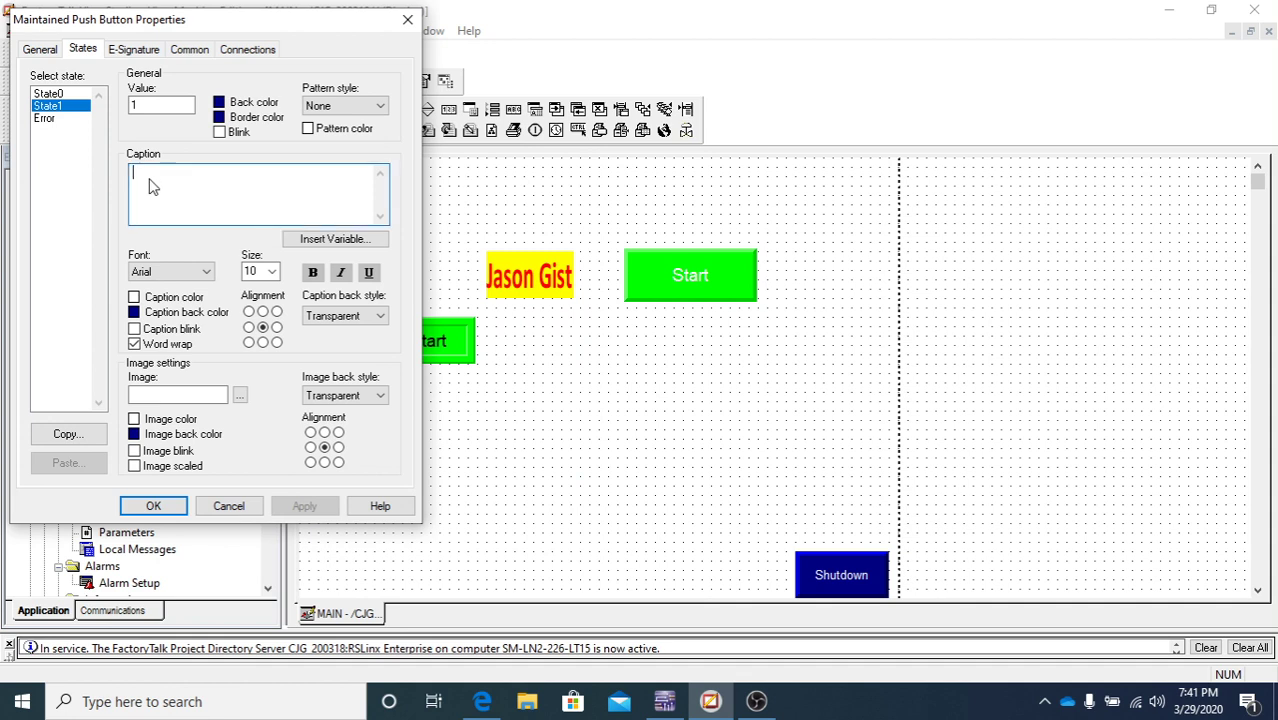
{"action": "type", "text": "Stop"}
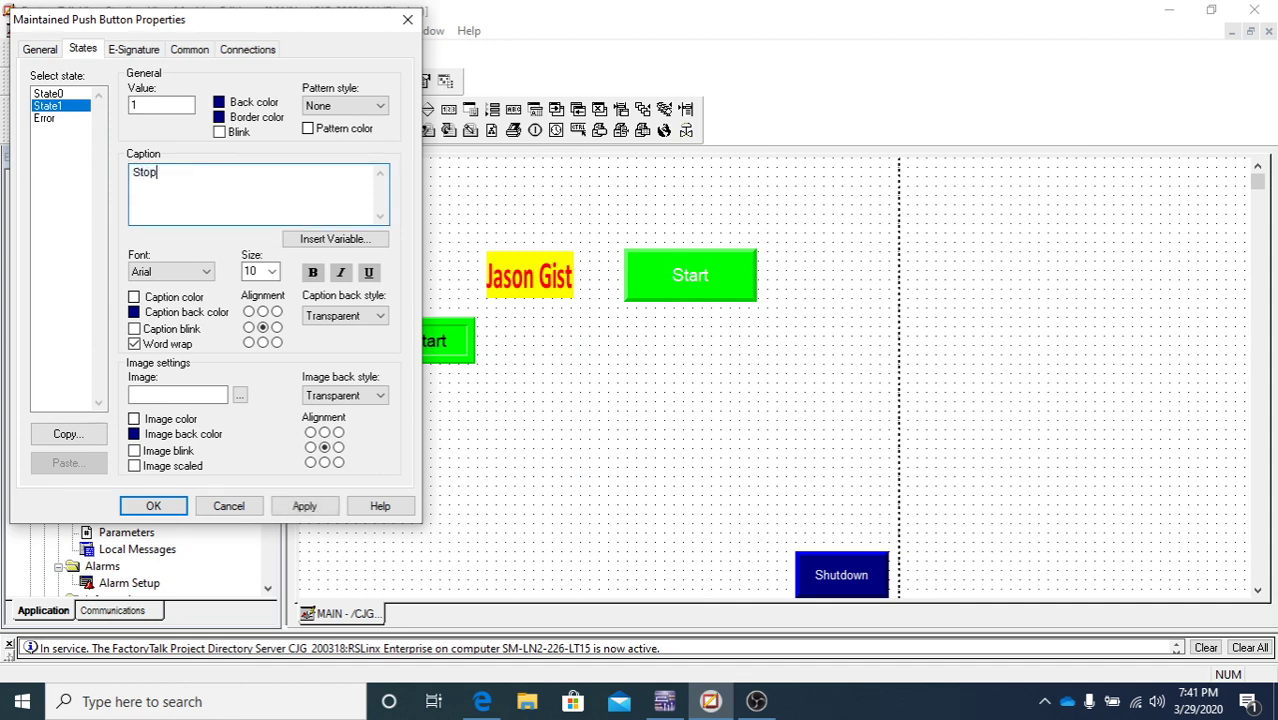
{"action": "left_click", "coordinate": [219, 102]}
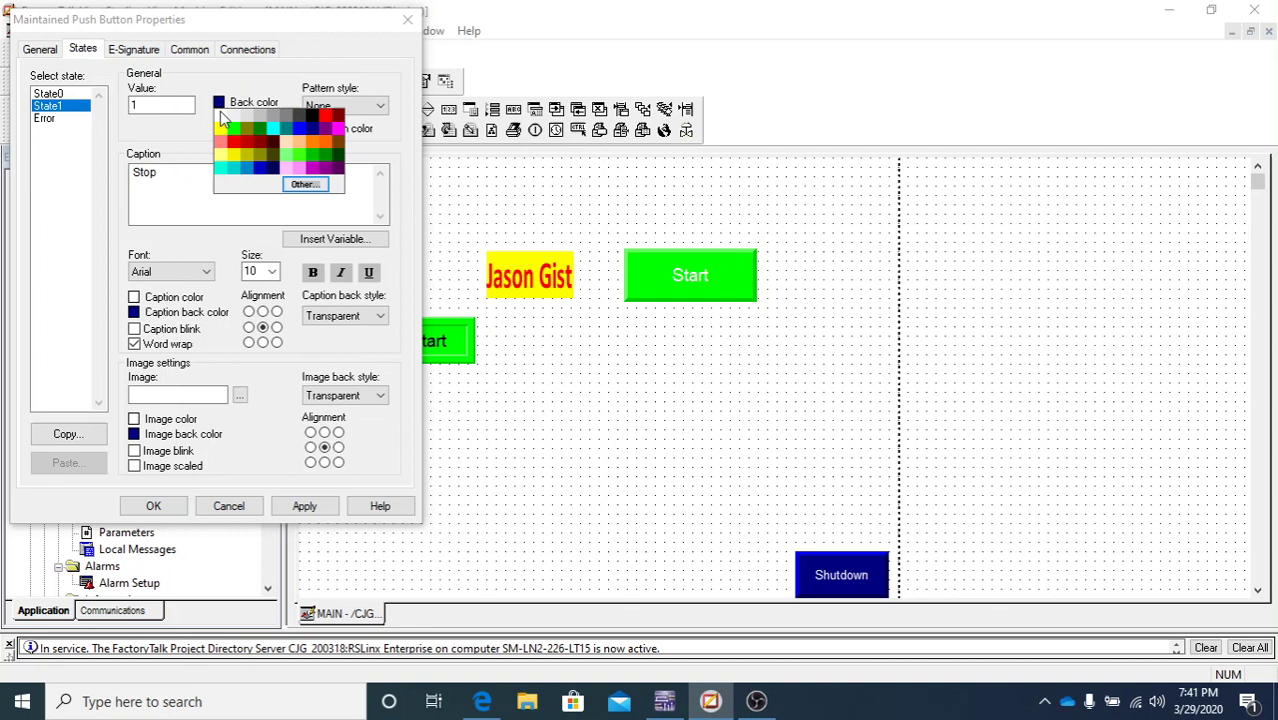
{"action": "left_click", "coordinate": [331, 116]}
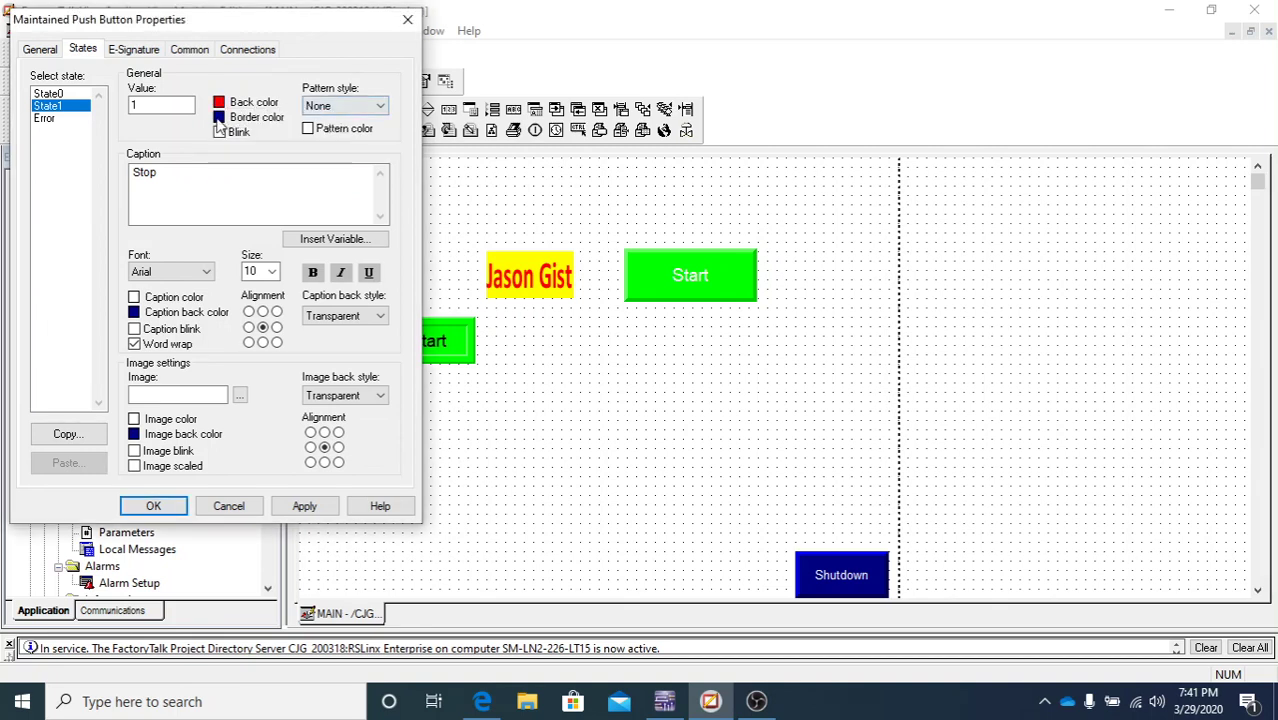
{"action": "left_click", "coordinate": [303, 507]}
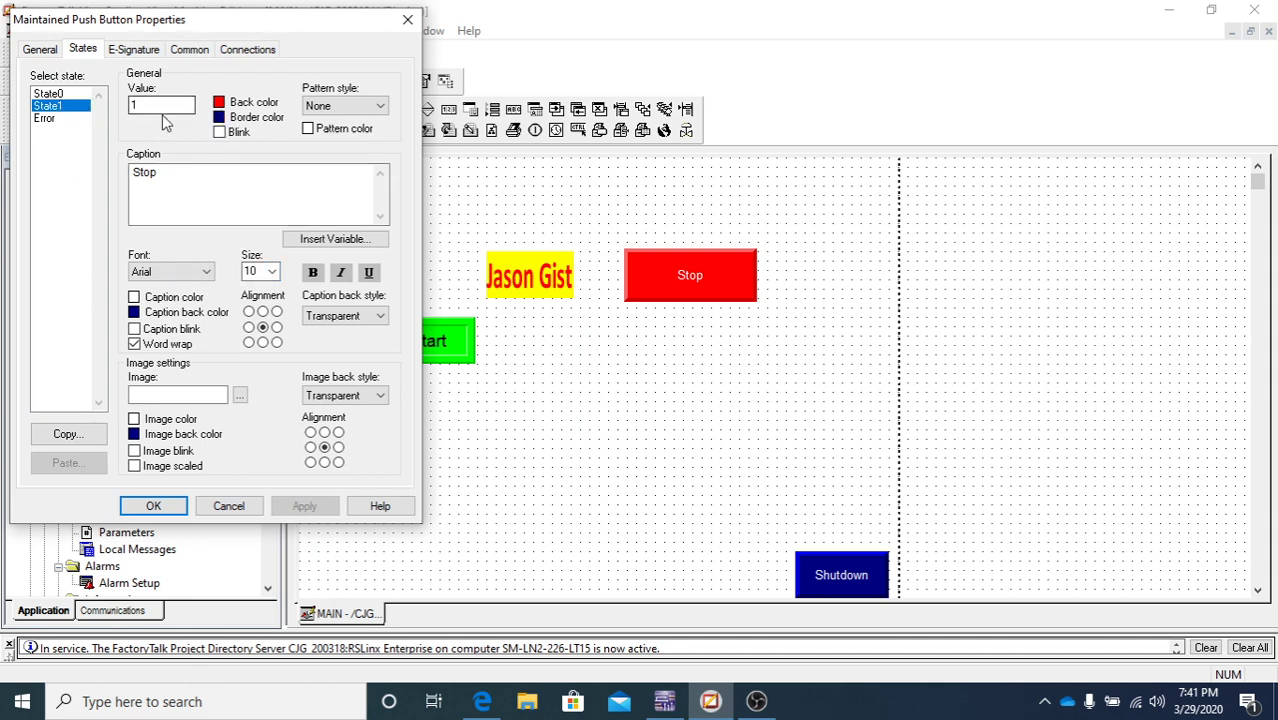
Step: Set the Stop caption text size to 14 and apply
{"action": "left_click", "coordinate": [271, 271]}
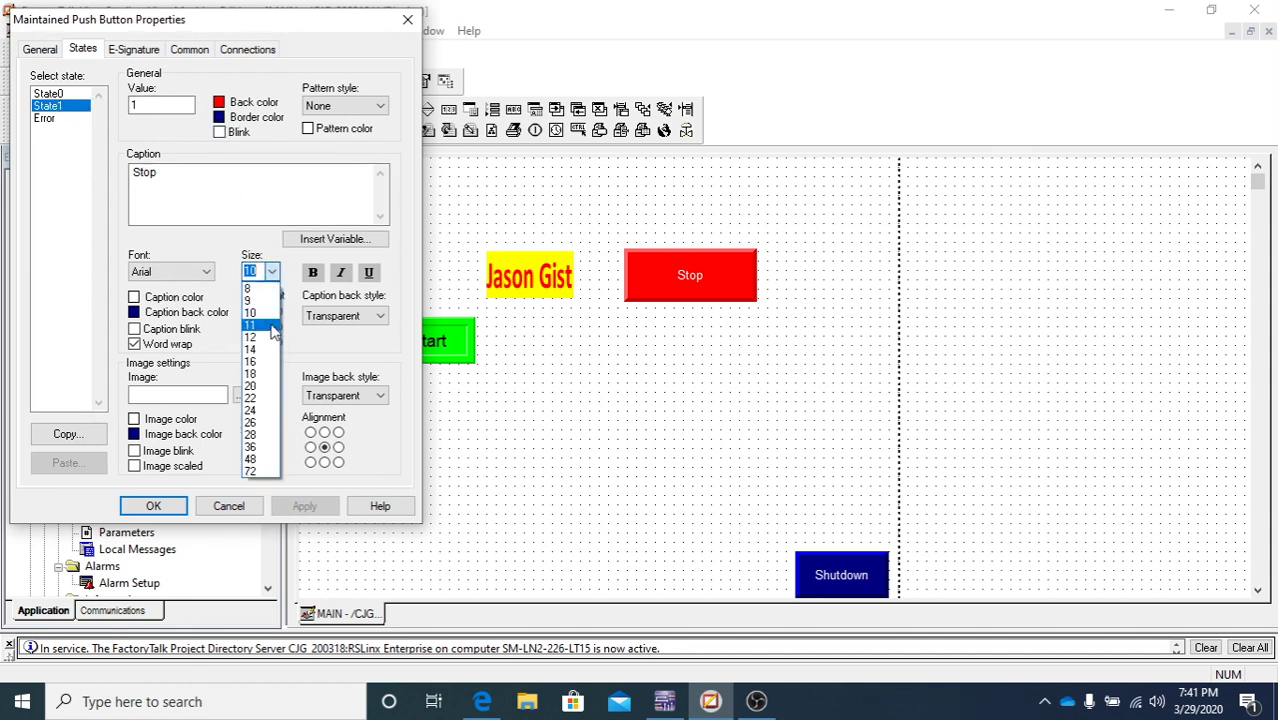
{"action": "left_click", "coordinate": [262, 352]}
{"action": "left_click", "coordinate": [304, 506]}
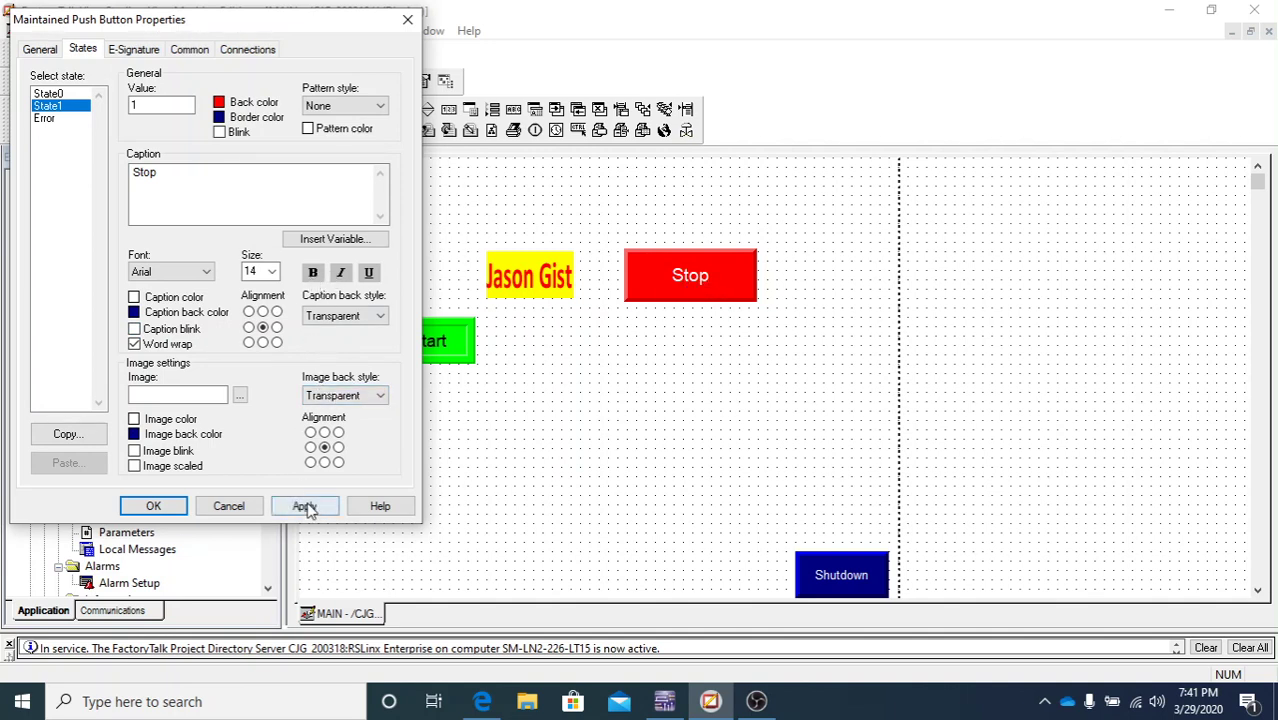
{"action": "left_click", "coordinate": [64, 94]}
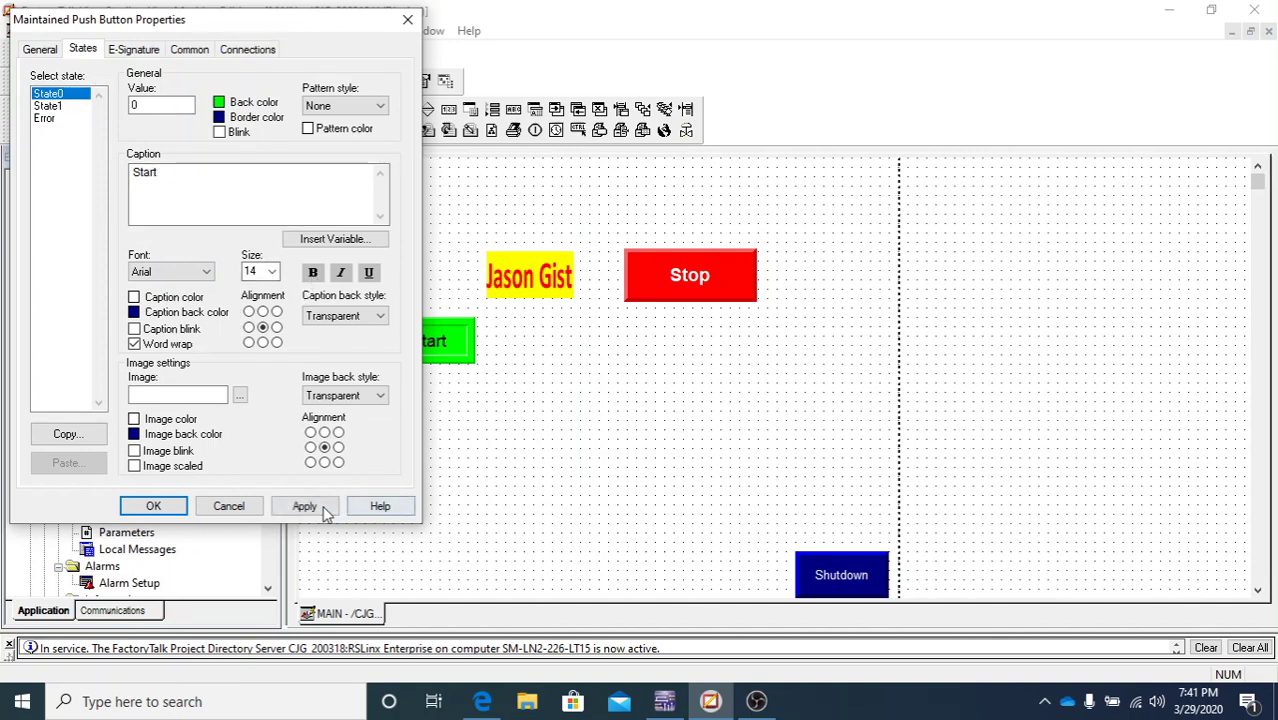
Step: Apply size 14 to the State0 'Start' caption too
{"action": "left_click", "coordinate": [311, 507]}
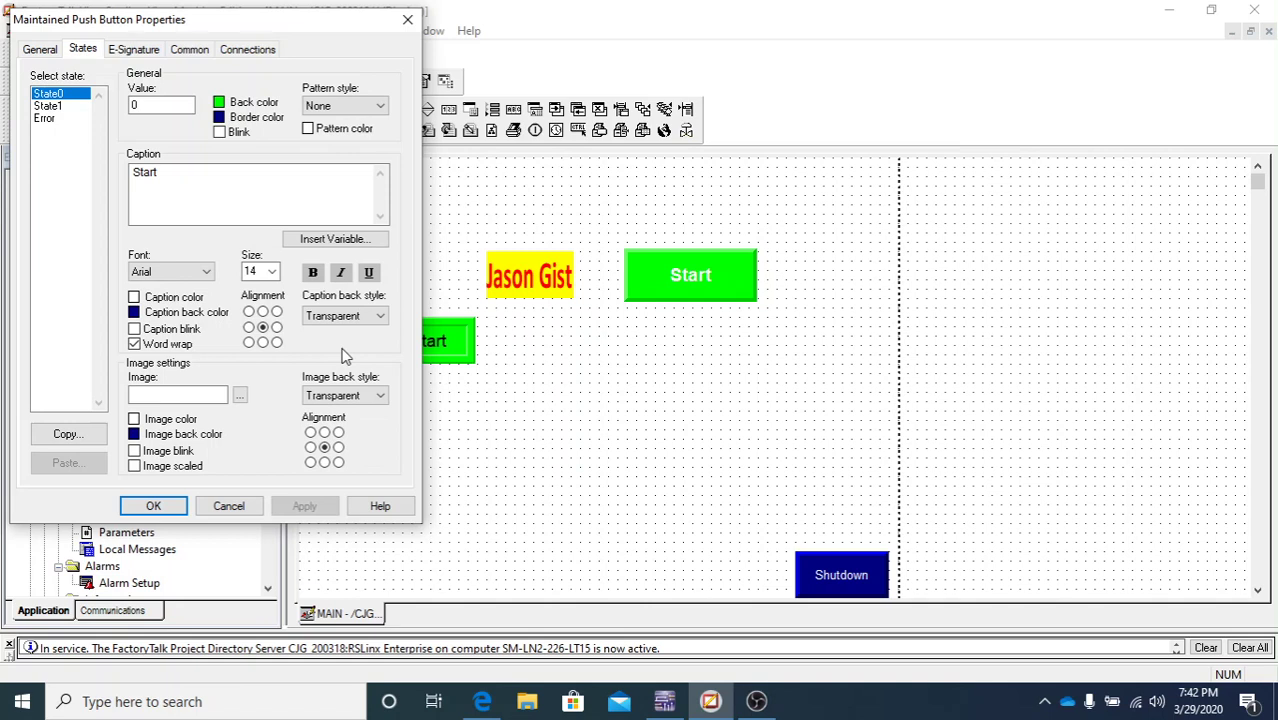
Step: Review the E-Signature, General, States and Common pages, then close the properties dialog
{"action": "left_click", "coordinate": [133, 52]}
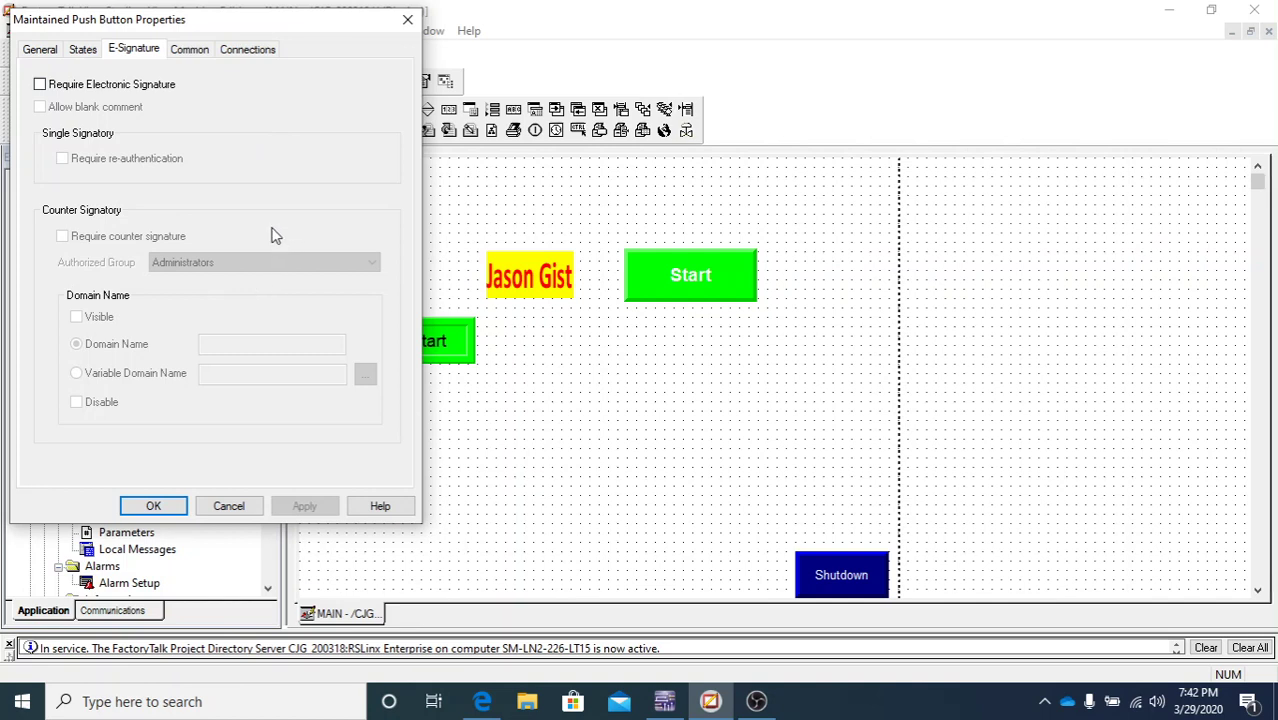
{"action": "left_click", "coordinate": [41, 52]}
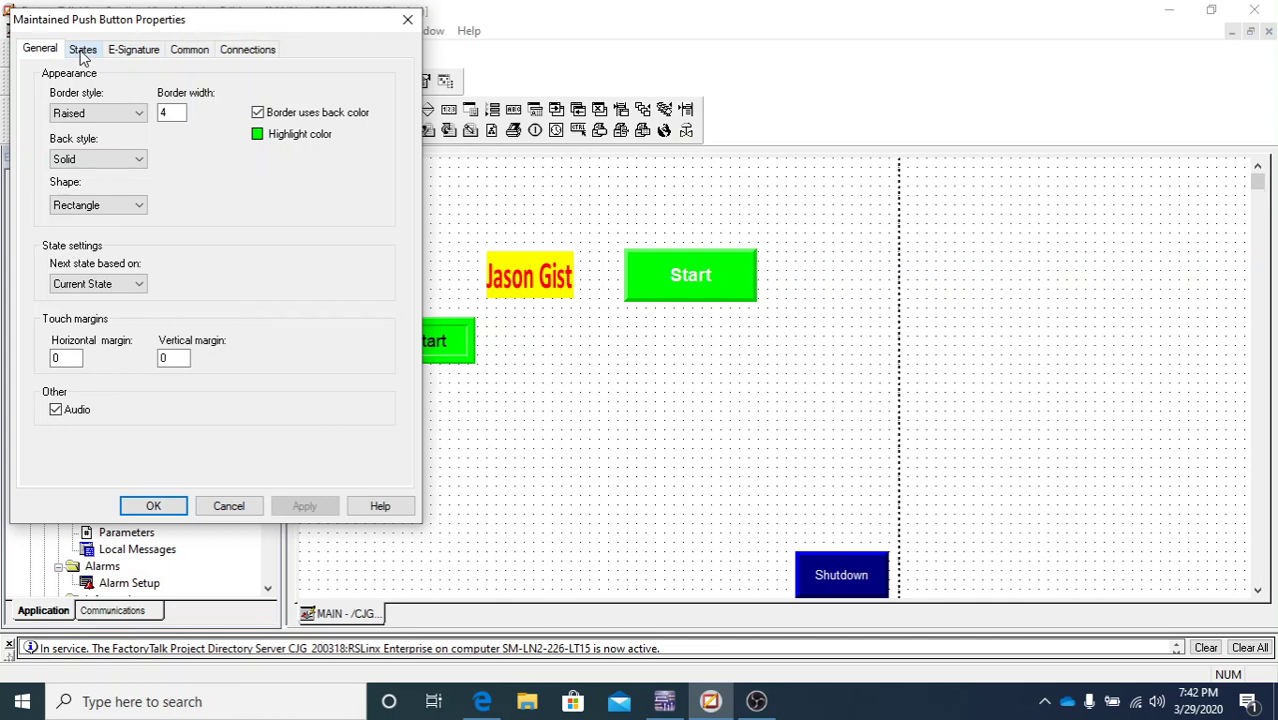
{"action": "left_click", "coordinate": [83, 50]}
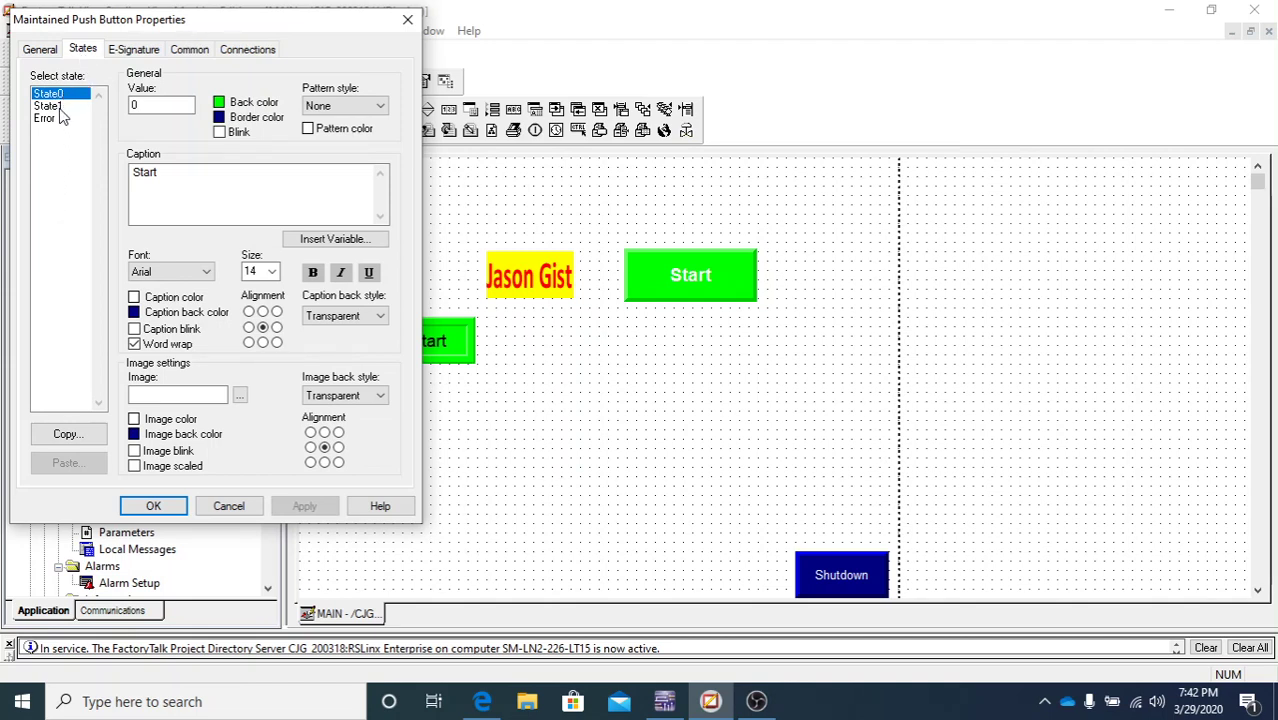
{"action": "left_click", "coordinate": [130, 50]}
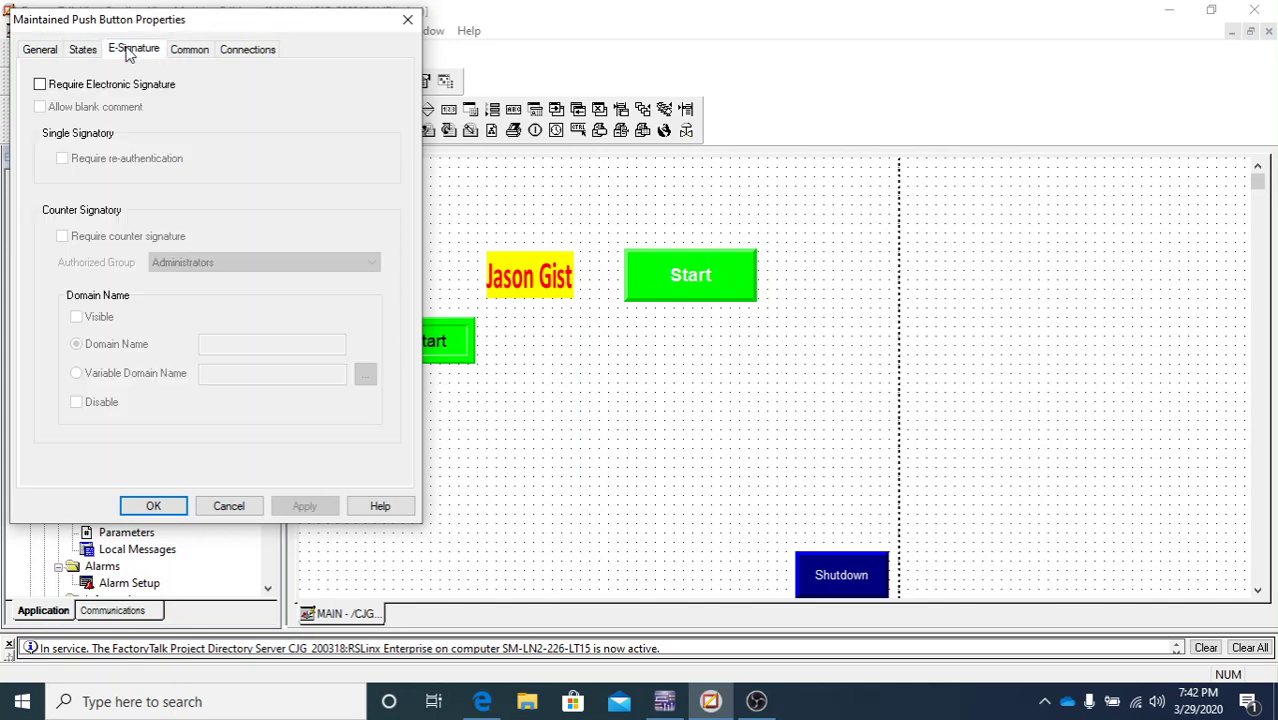
{"action": "left_click", "coordinate": [189, 50]}
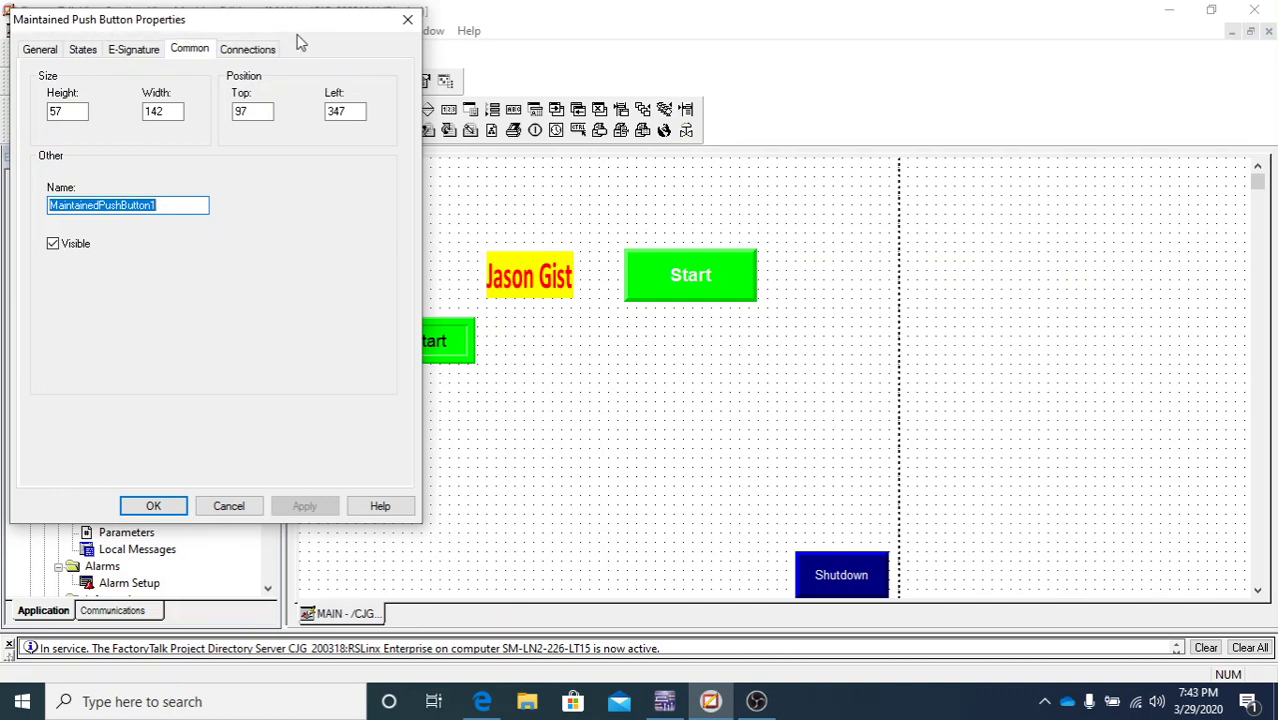
{"action": "left_click", "coordinate": [407, 19]}
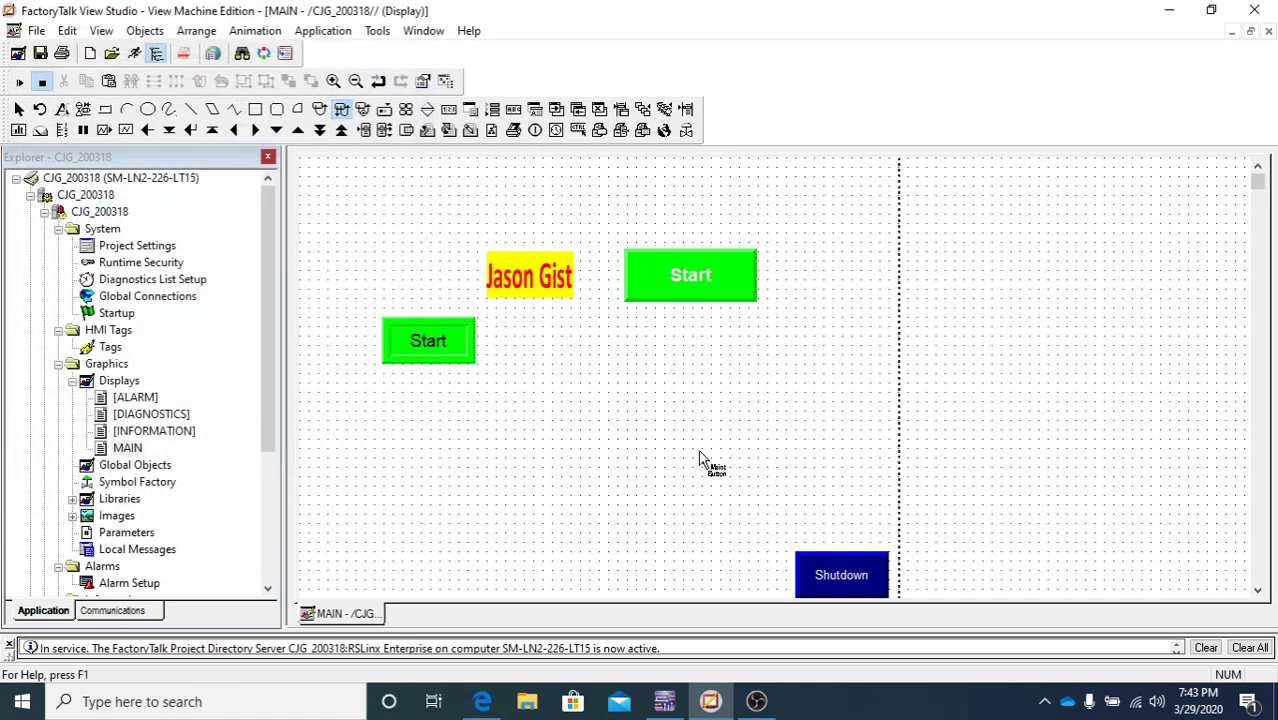
Step: Reopen the green Start button's properties and move the dialog to the right, clear of the display
{"action": "left_click", "coordinate": [19, 108]}
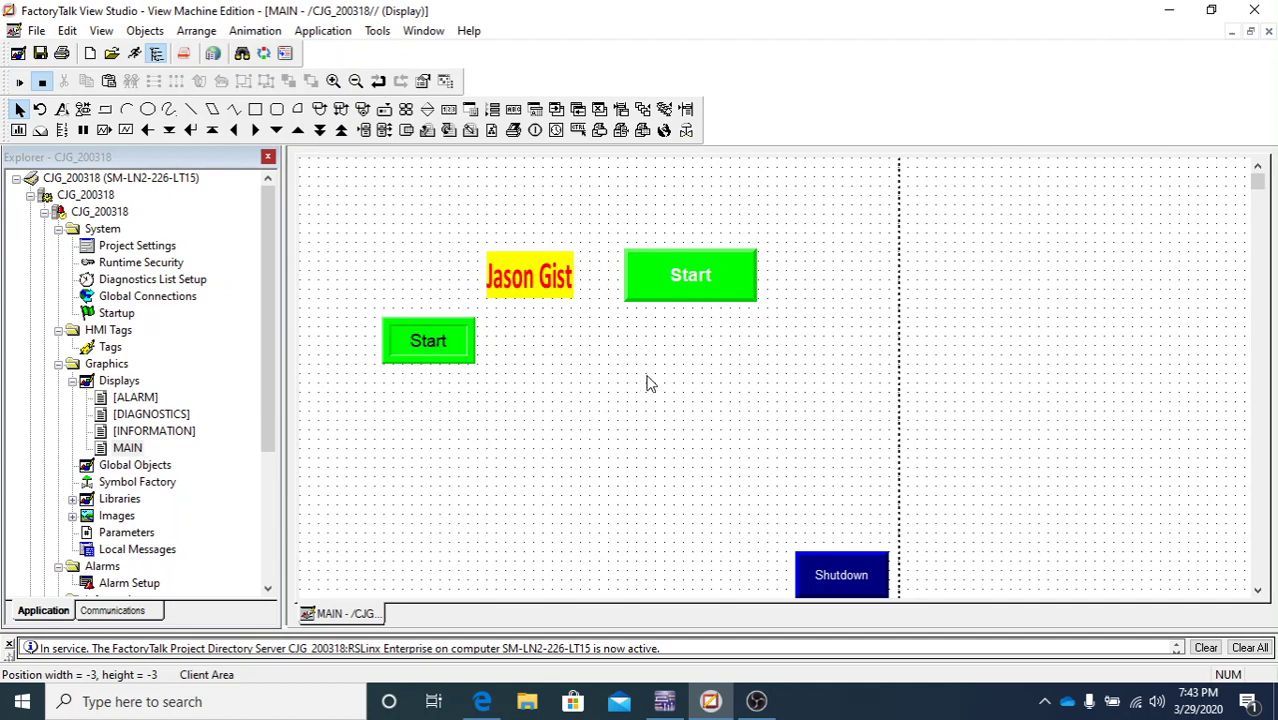
{"action": "right_click", "coordinate": [713, 285]}
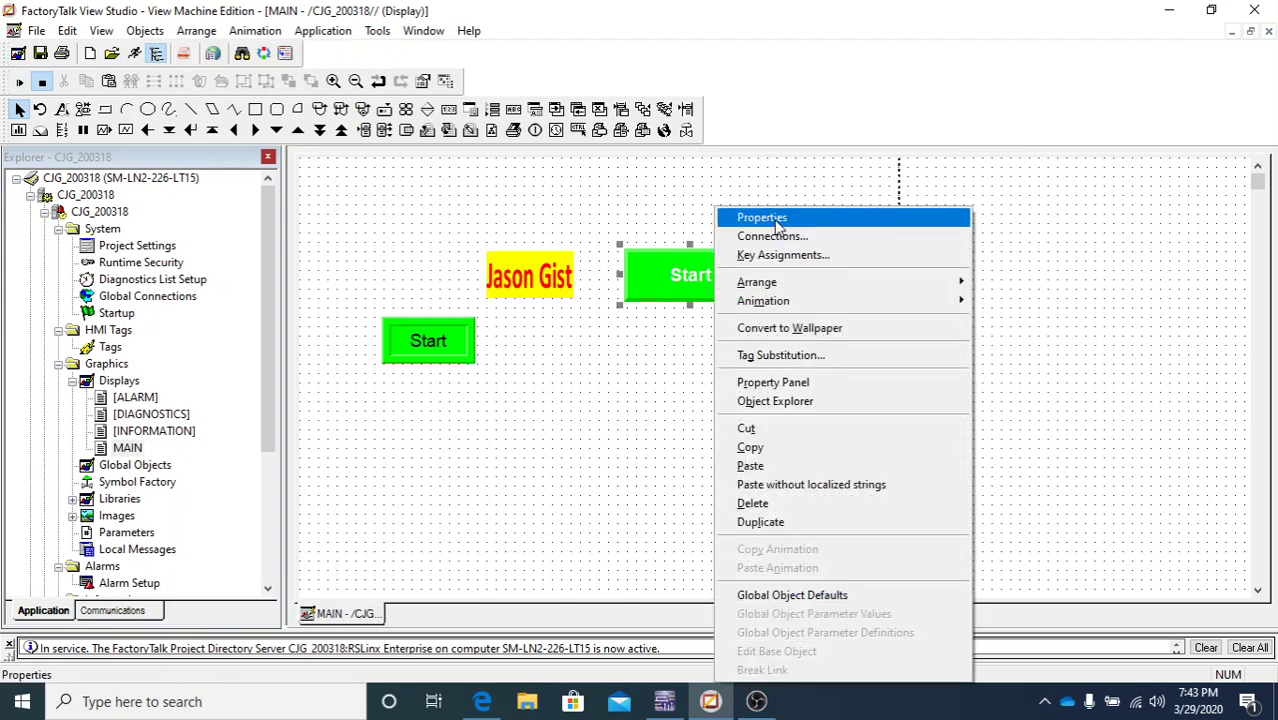
{"action": "left_click", "coordinate": [772, 219]}
{"action": "left_click_drag", "start_coordinate": [376, 24], "coordinate": [1125, 50]}
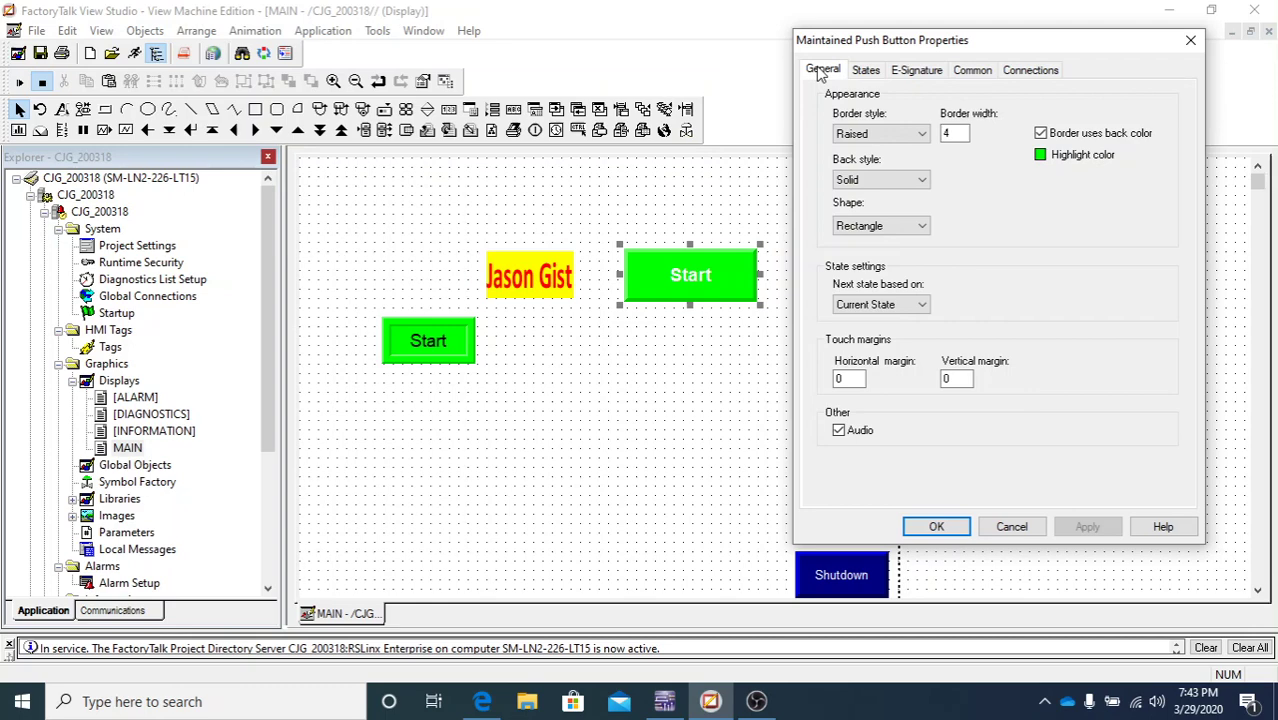
Step: Check the States and Common pages, then view Connections with unassigned Value and Indicator tags
{"action": "left_click", "coordinate": [865, 70]}
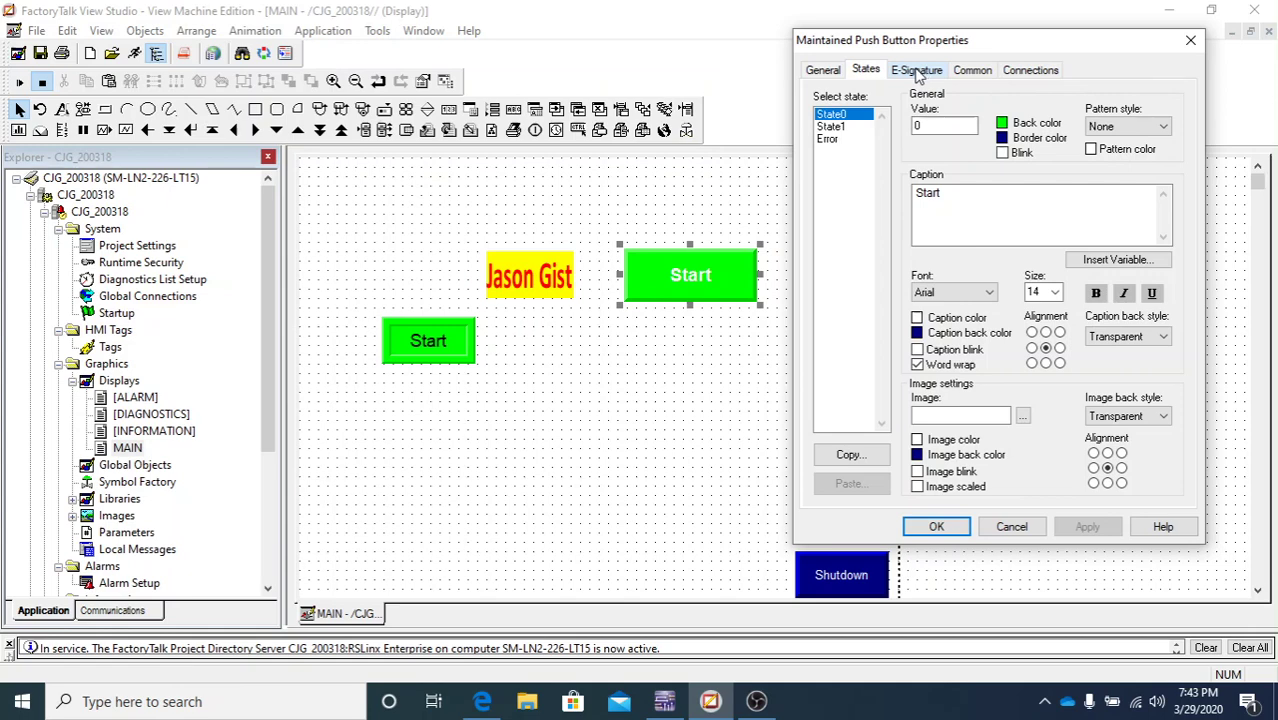
{"action": "left_click", "coordinate": [975, 74]}
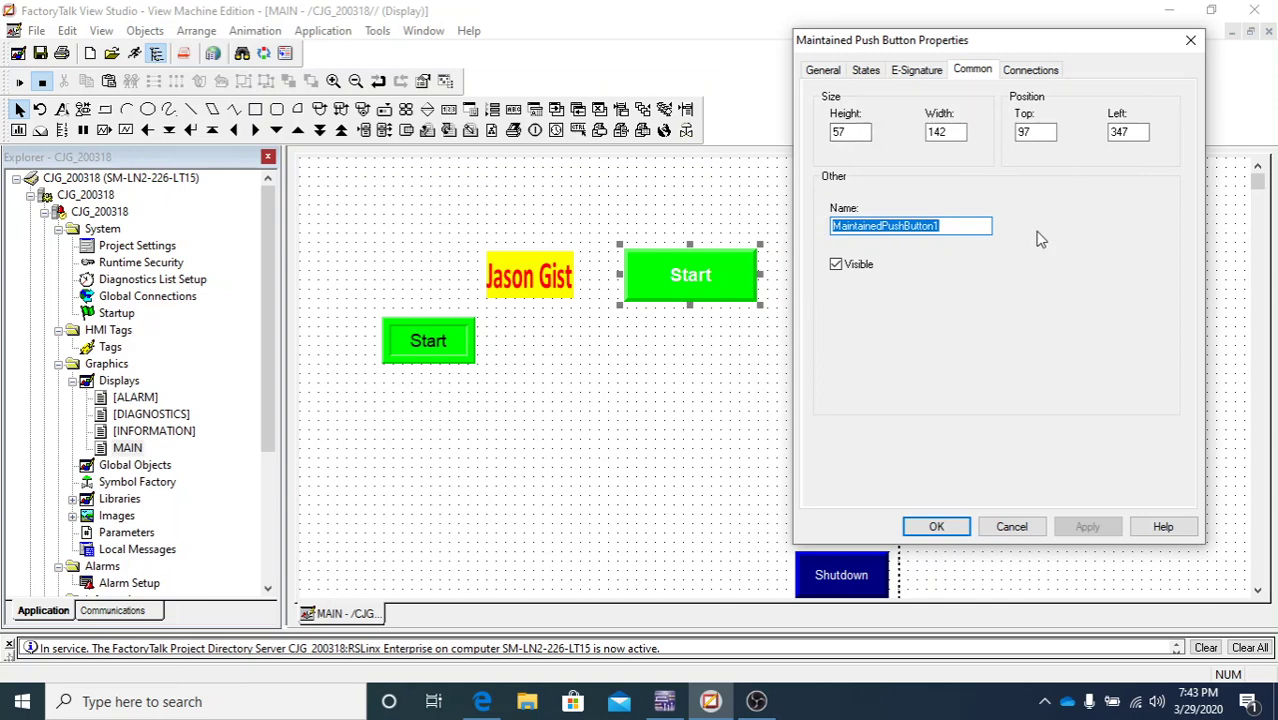
{"action": "left_click", "coordinate": [1029, 72]}
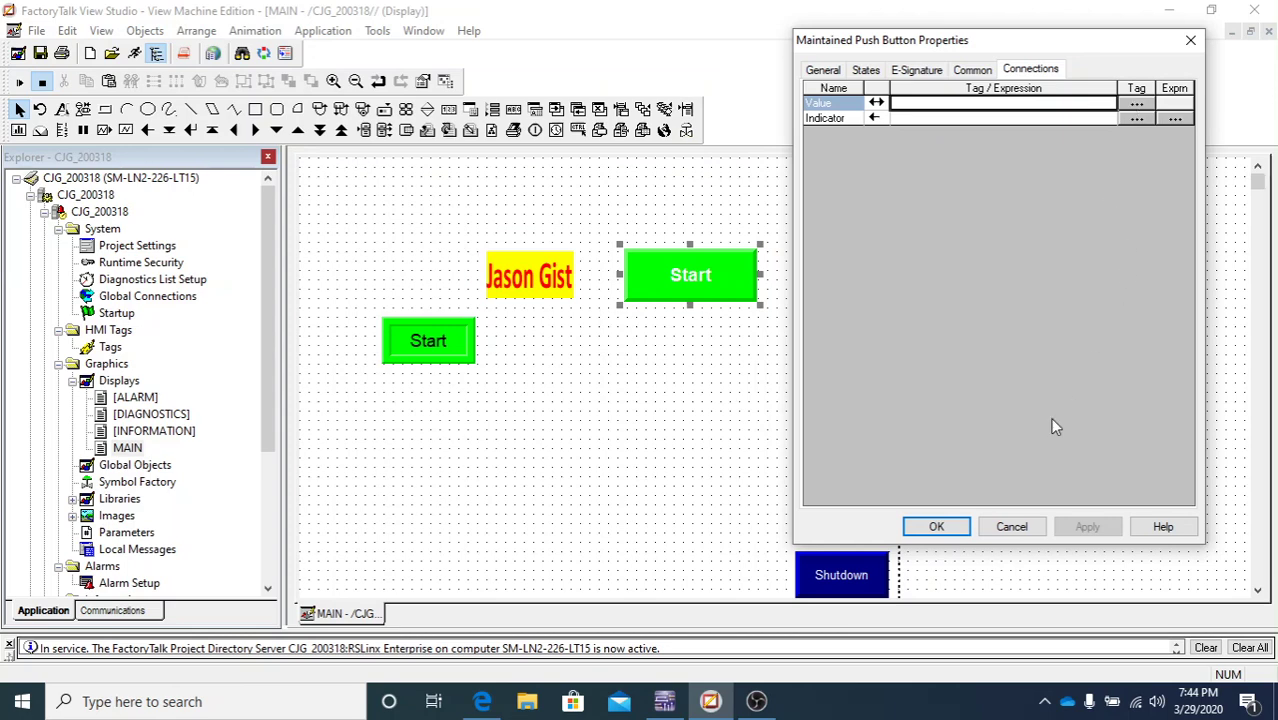
Step: Close the properties and move the new Start button lower on the display
{"action": "left_click", "coordinate": [1191, 43]}
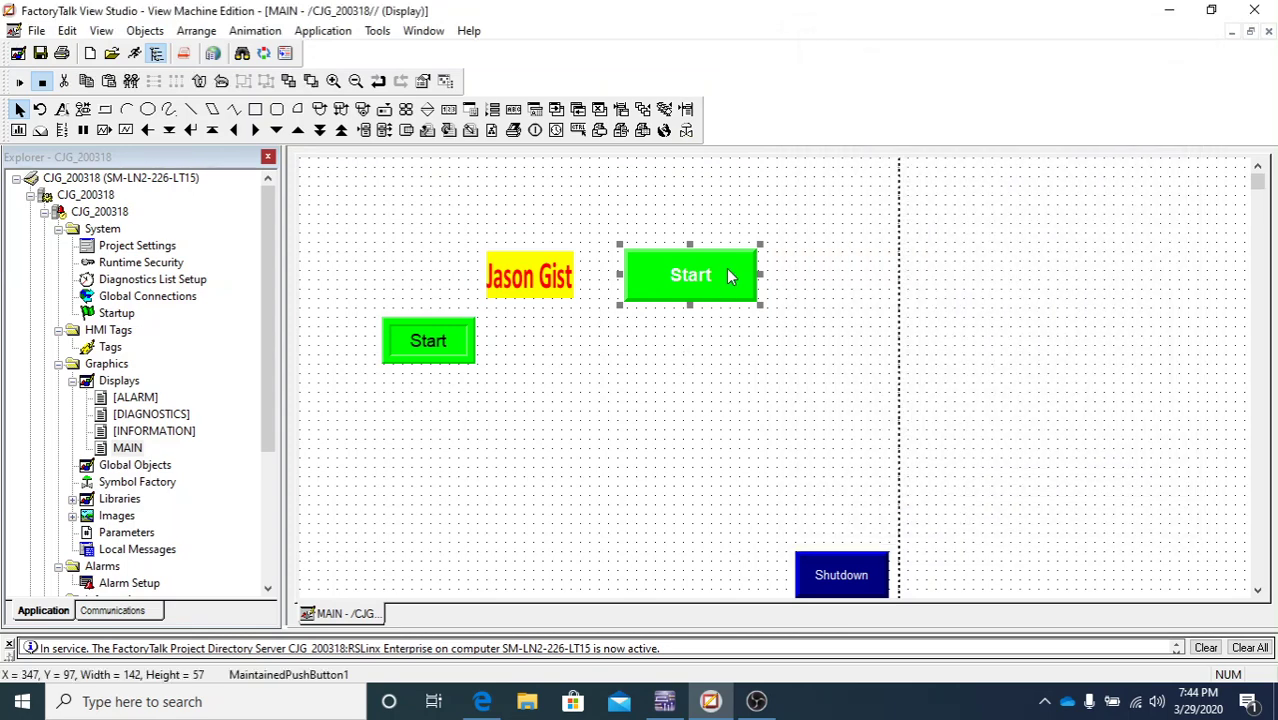
{"action": "left_click_drag", "start_coordinate": [728, 277], "coordinate": [735, 336]}
{"action": "left_click", "coordinate": [700, 440]}
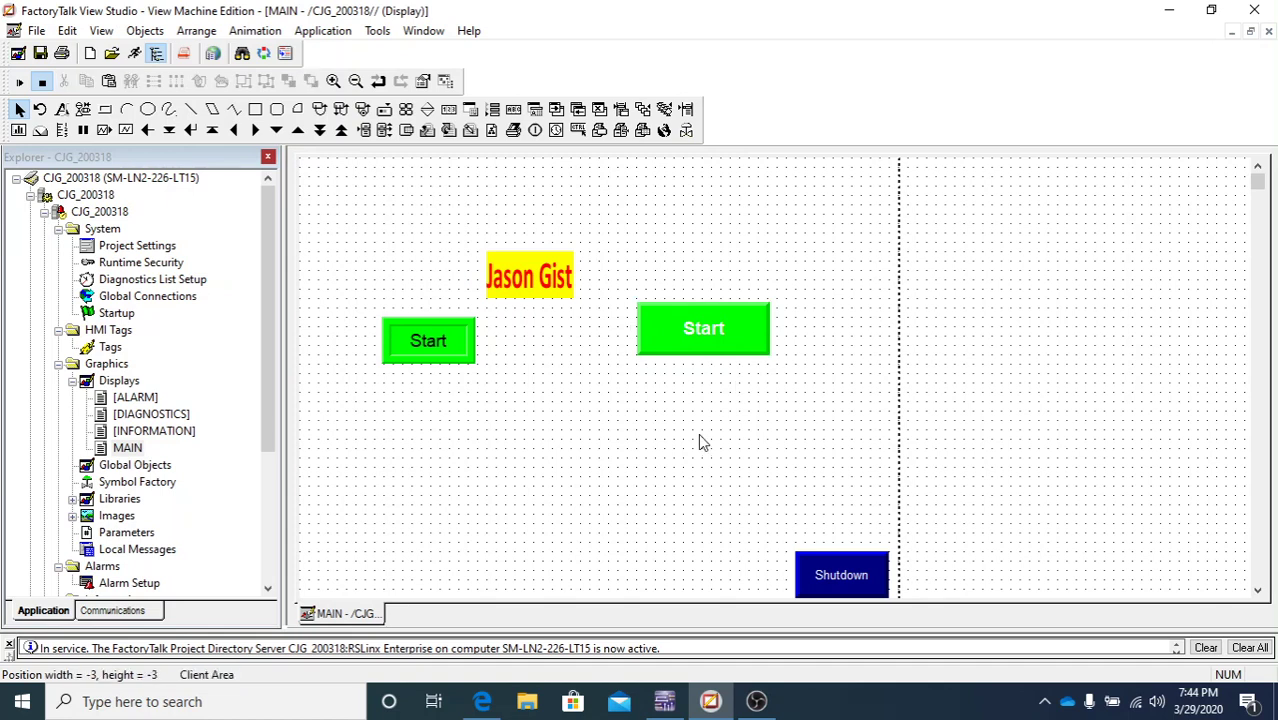
Step: Shift the name label and both Start buttons slightly left together
{"action": "left_click_drag", "start_coordinate": [856, 220], "coordinate": [317, 502]}
{"action": "mouse_move", "coordinate": [426, 345]}
{"action": "left_mouse_down"}
{"action": "mouse_move", "coordinate": [500, 338]}
{"action": "mouse_move", "coordinate": [405, 351]}
{"action": "left_mouse_up"}
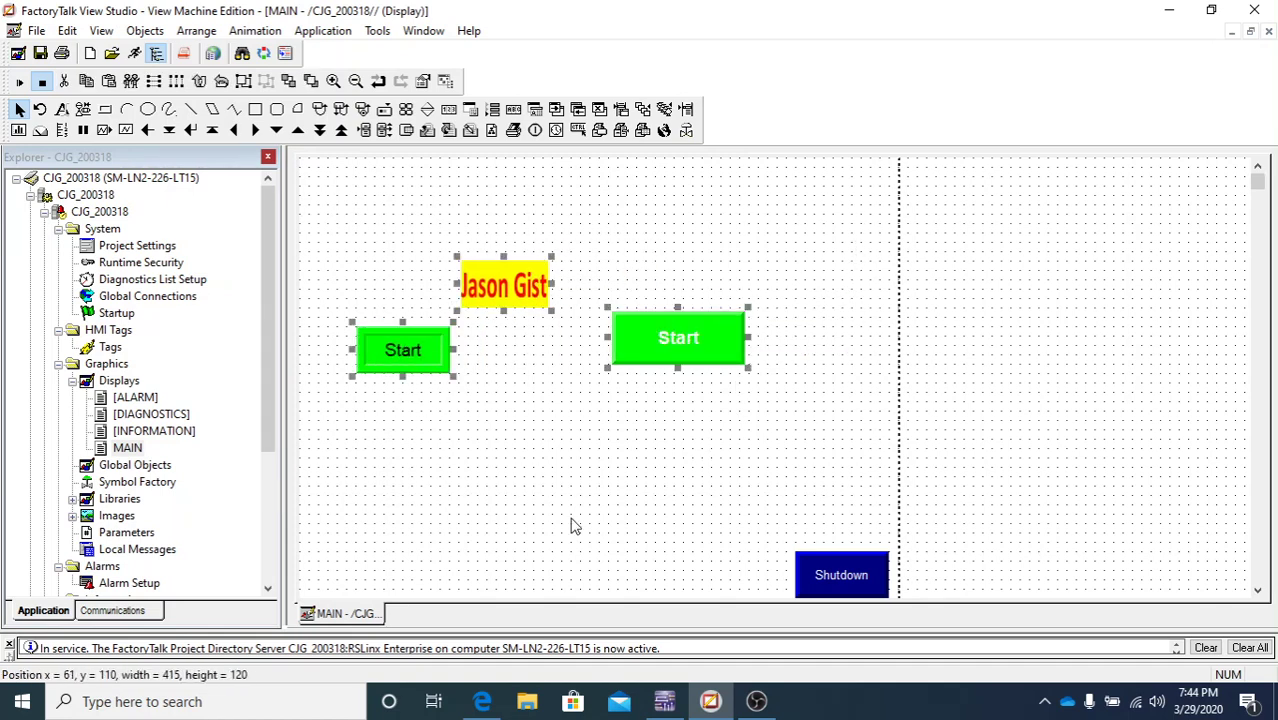
{"action": "left_click", "coordinate": [623, 495]}
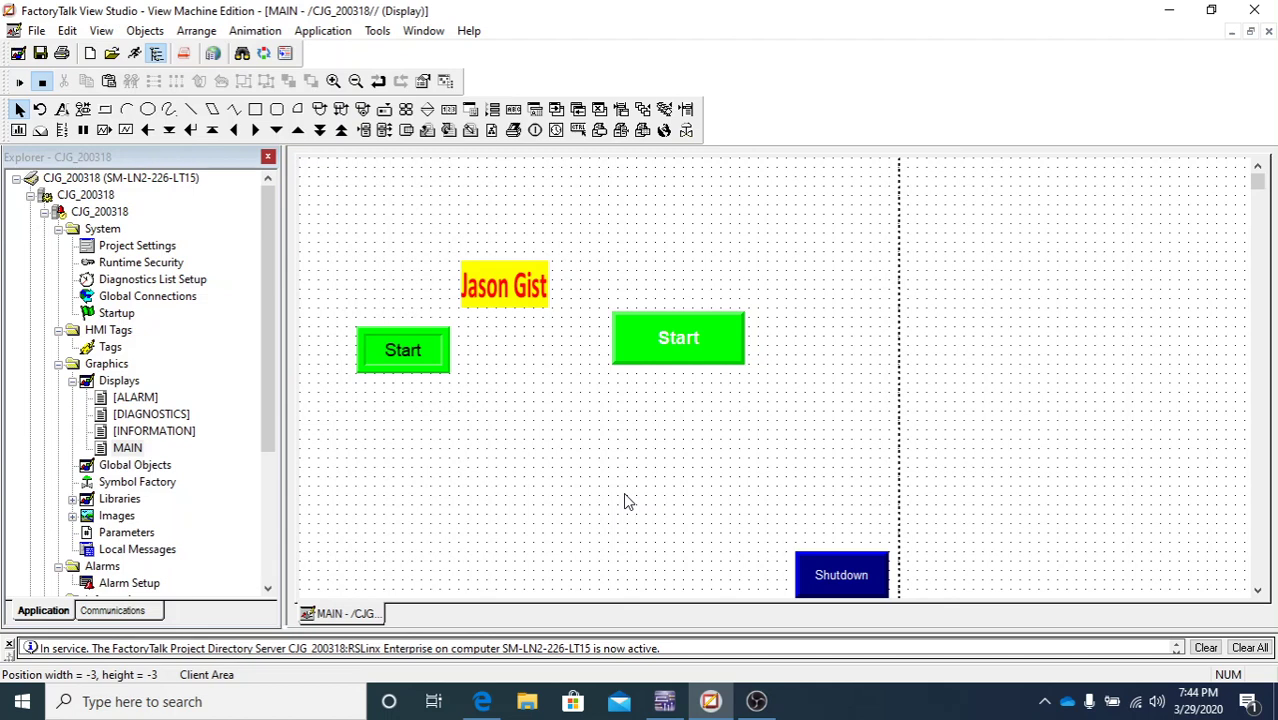